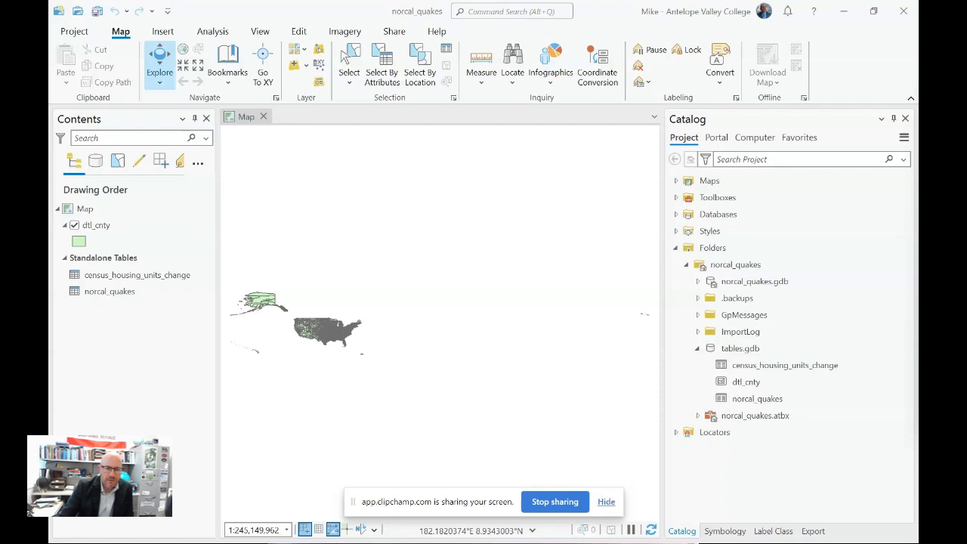
click(736, 352)
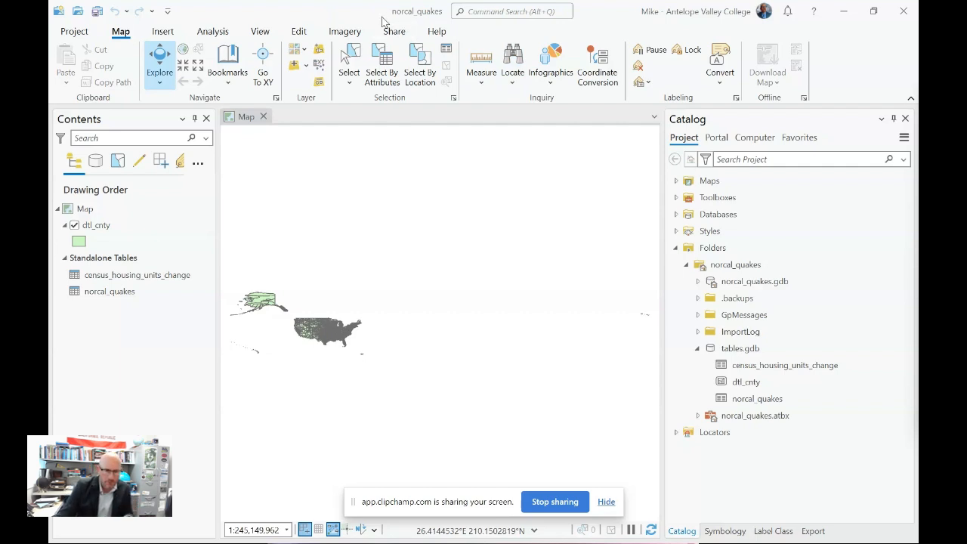
click(799, 349)
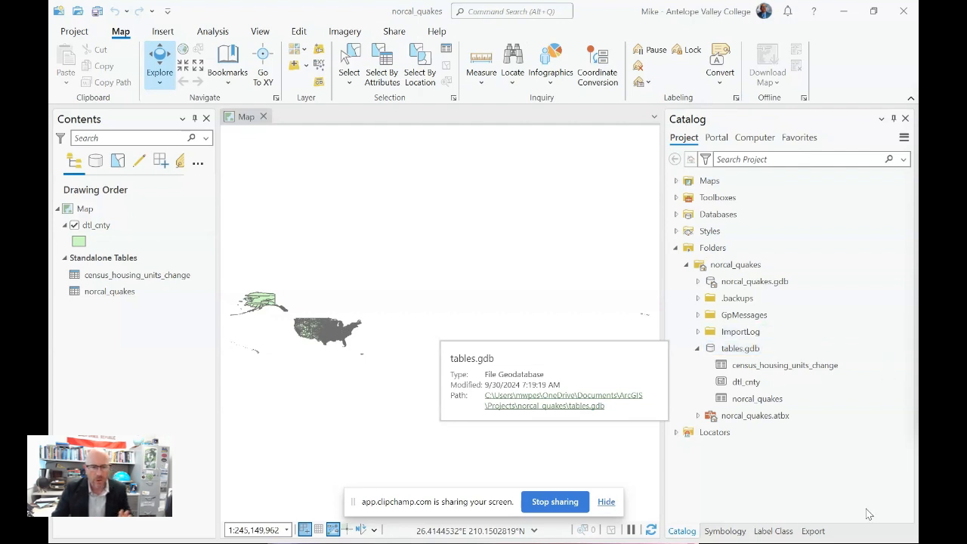
click(607, 503)
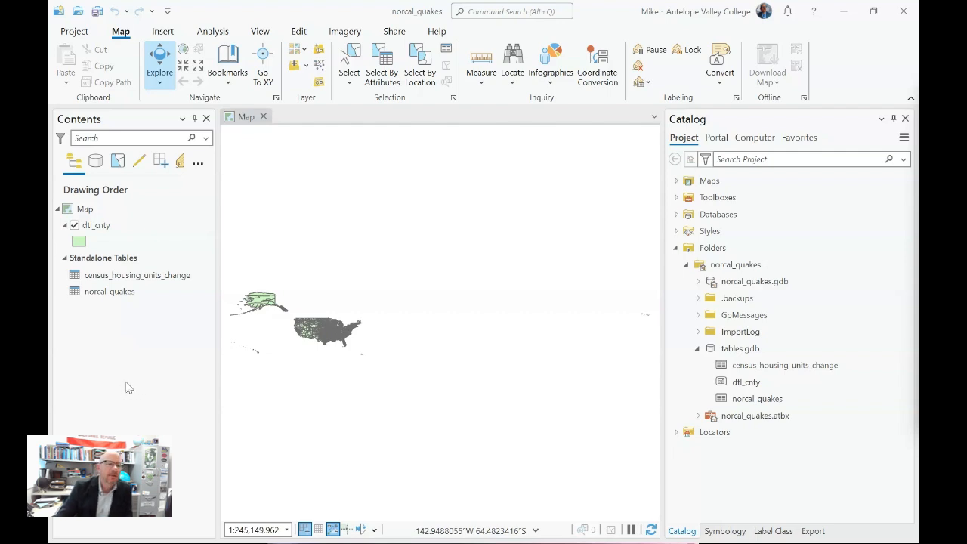
click(772, 368)
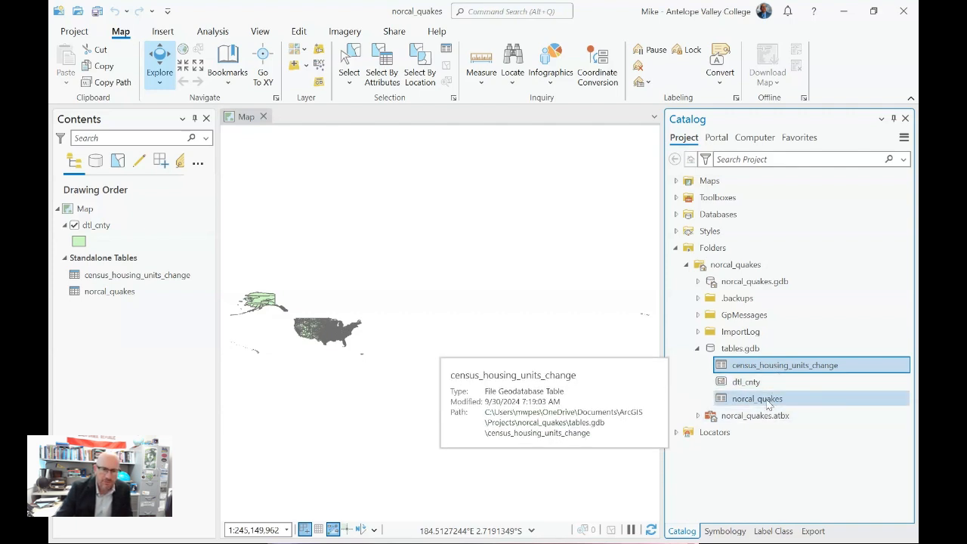
shift+click(772, 398)
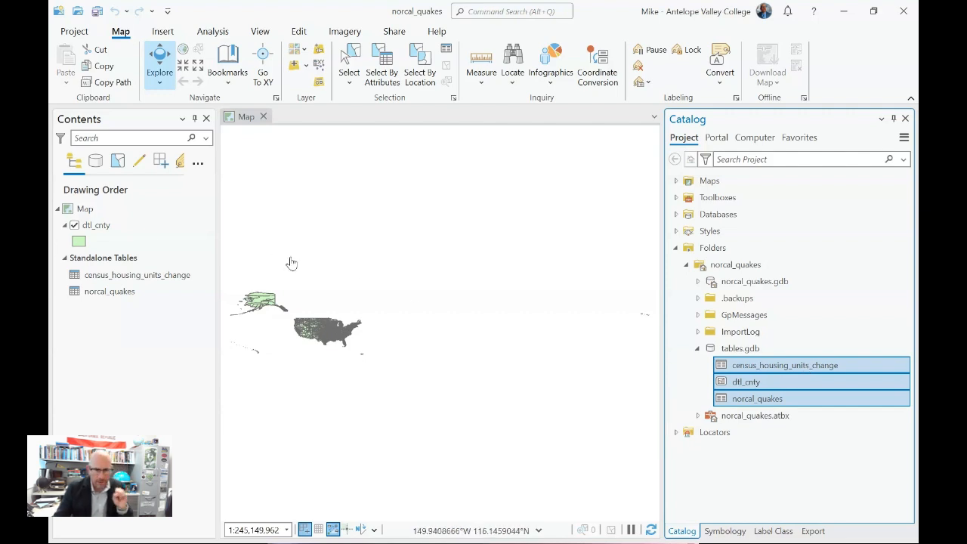
click(782, 501)
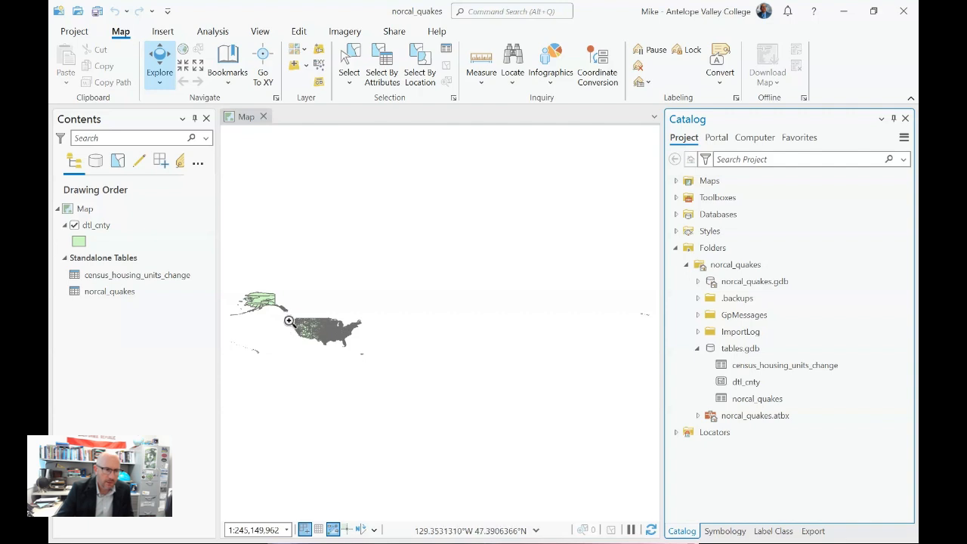
- Zoom the map to California and save the project
drag(289, 321, 306, 342)
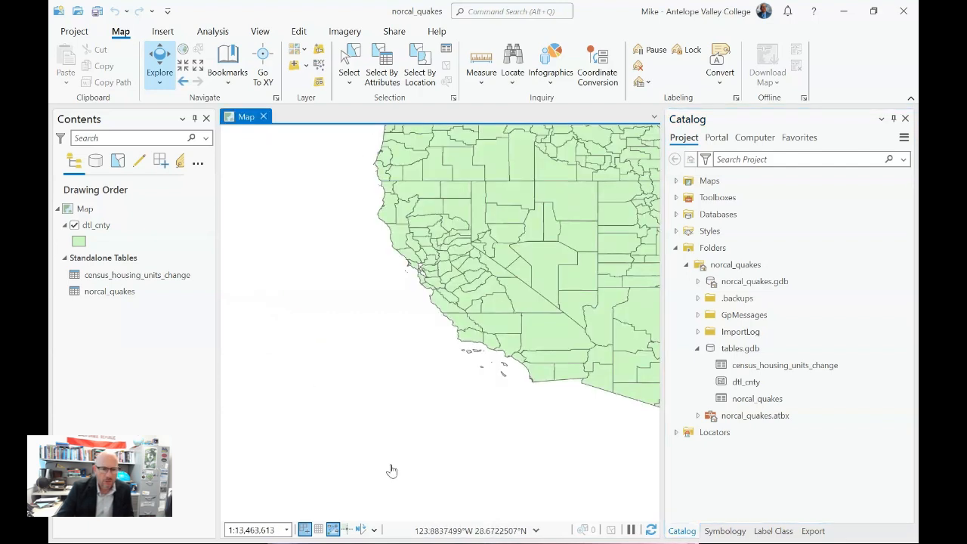
drag(459, 306, 396, 338)
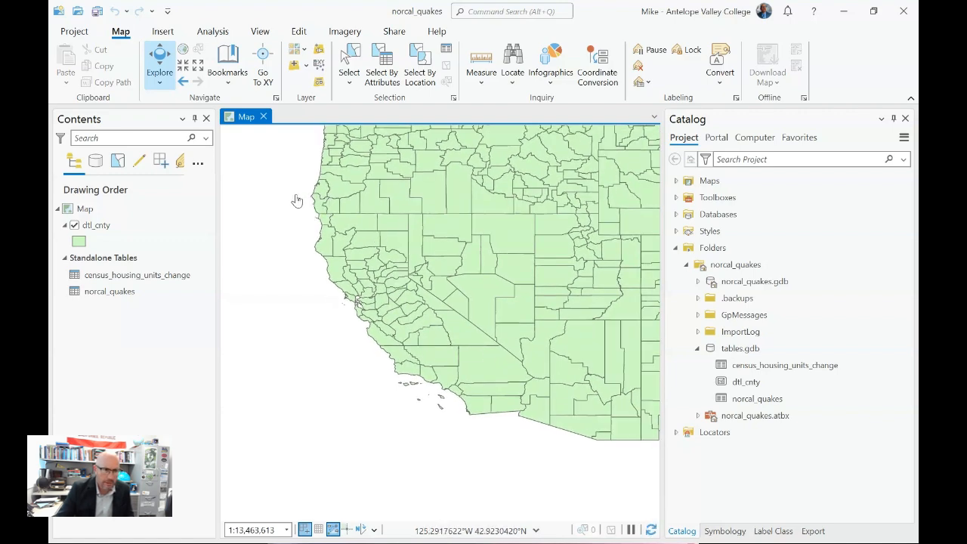
drag(298, 193, 544, 438)
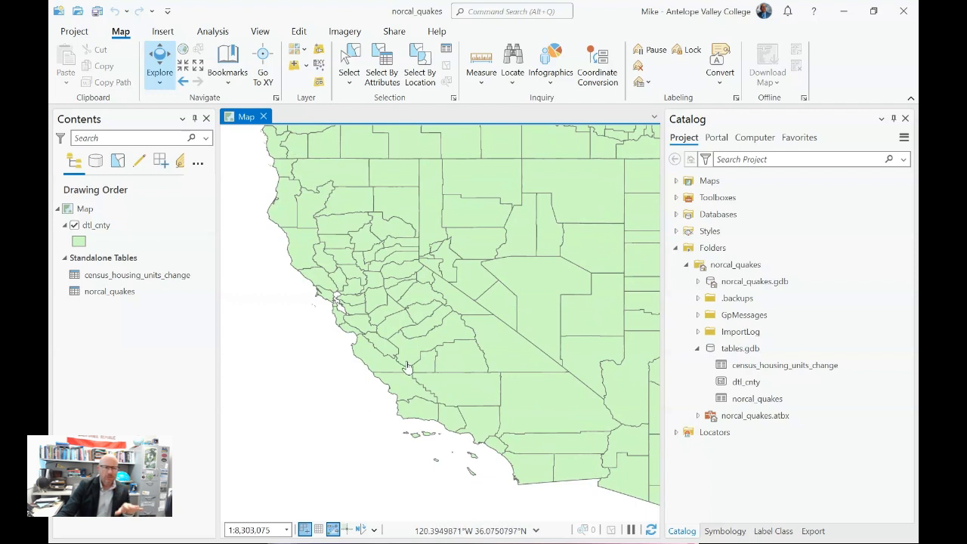
click(97, 11)
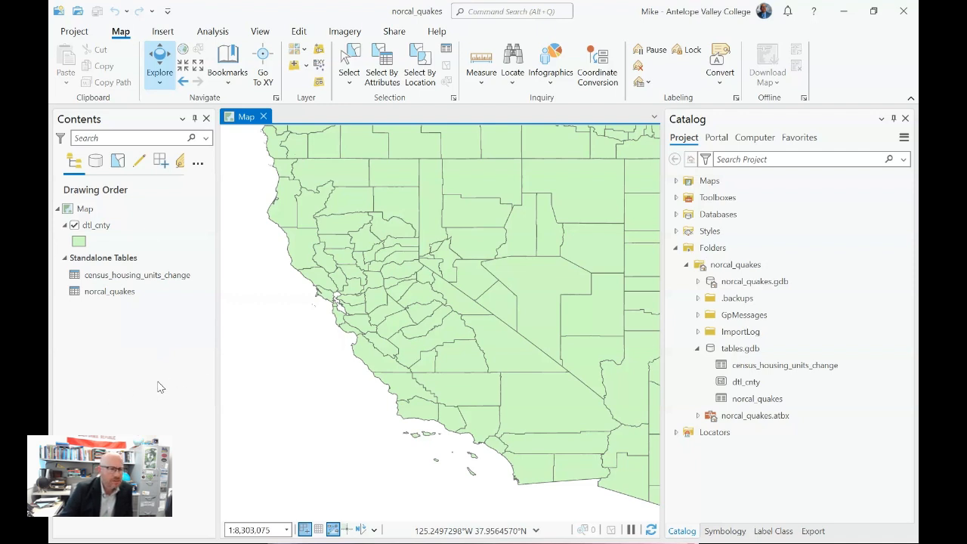
- Open the norcal_quakes standalone table and enlarge its view to show more rows and columns
click(101, 294)
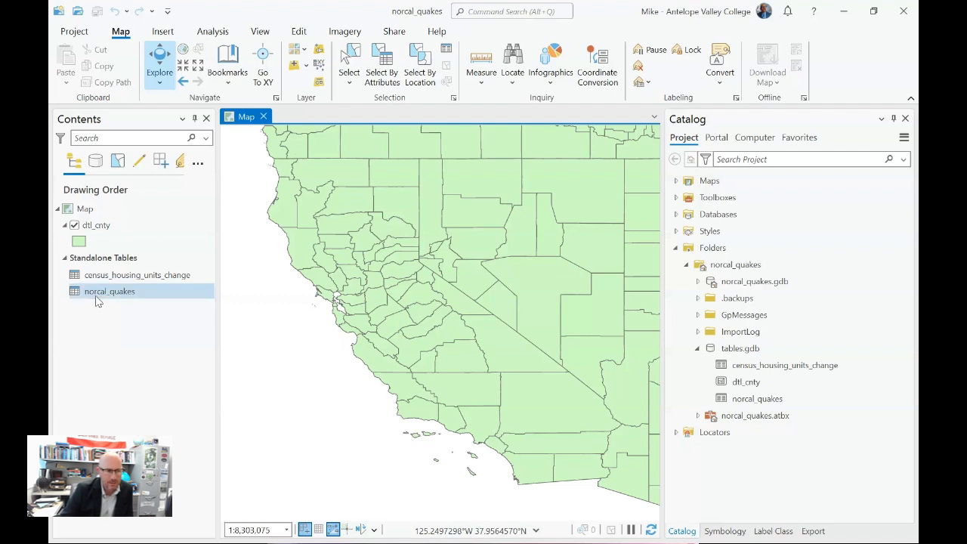
click(100, 299)
right_click(100, 299)
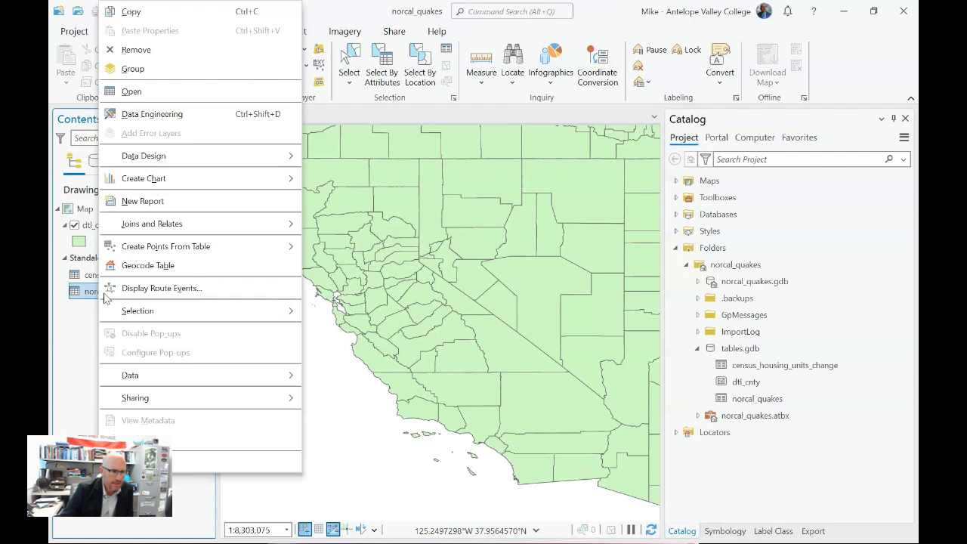
click(179, 91)
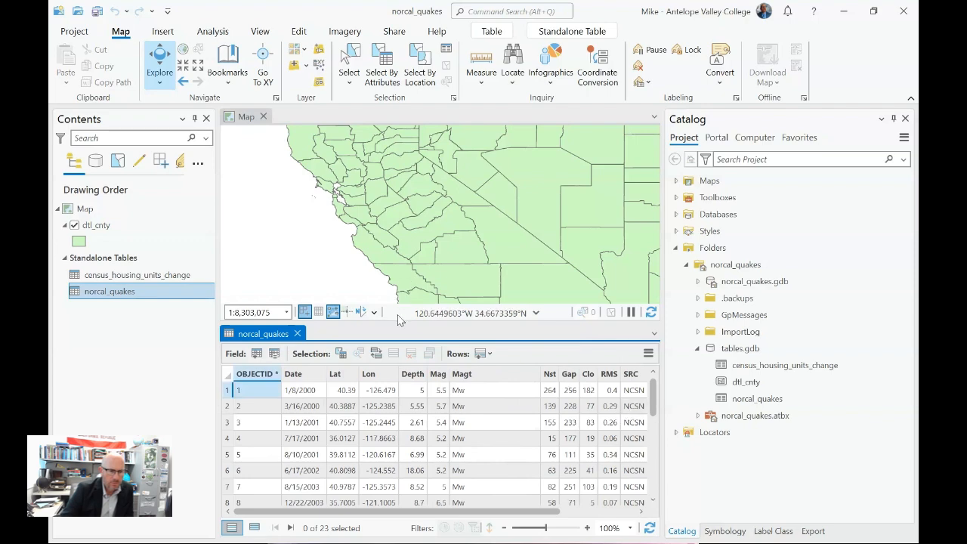
drag(400, 324, 408, 260)
drag(662, 354, 745, 356)
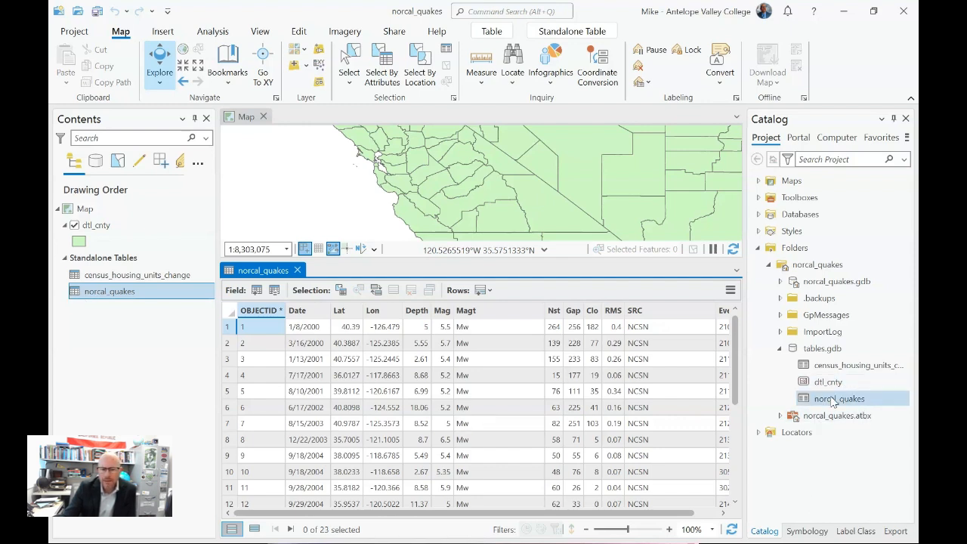
- Examine the earthquake table's source geodatabase and its fields, from OBJECTID, Date, Lat and Lon through Nst to EventID
mouse_move(839, 405)
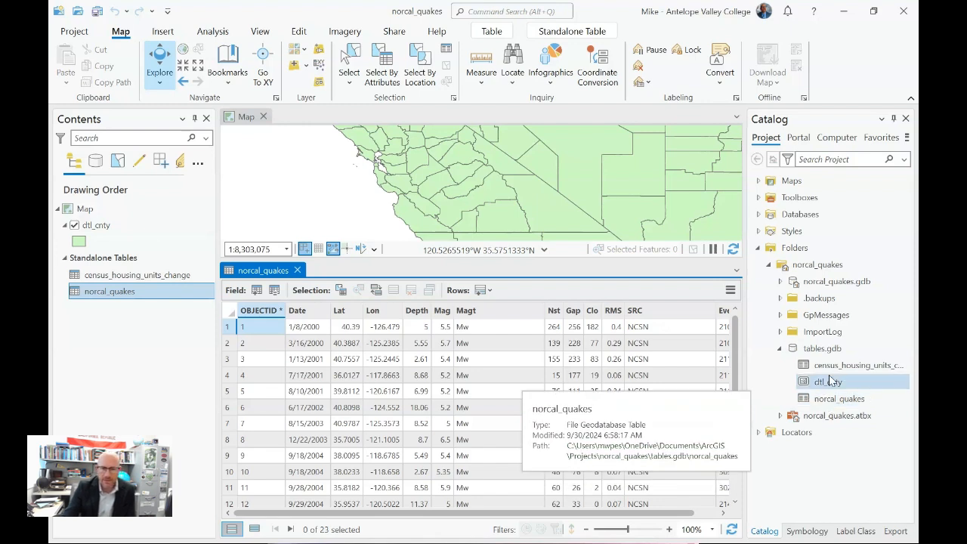
mouse_move(858, 375)
mouse_move(867, 399)
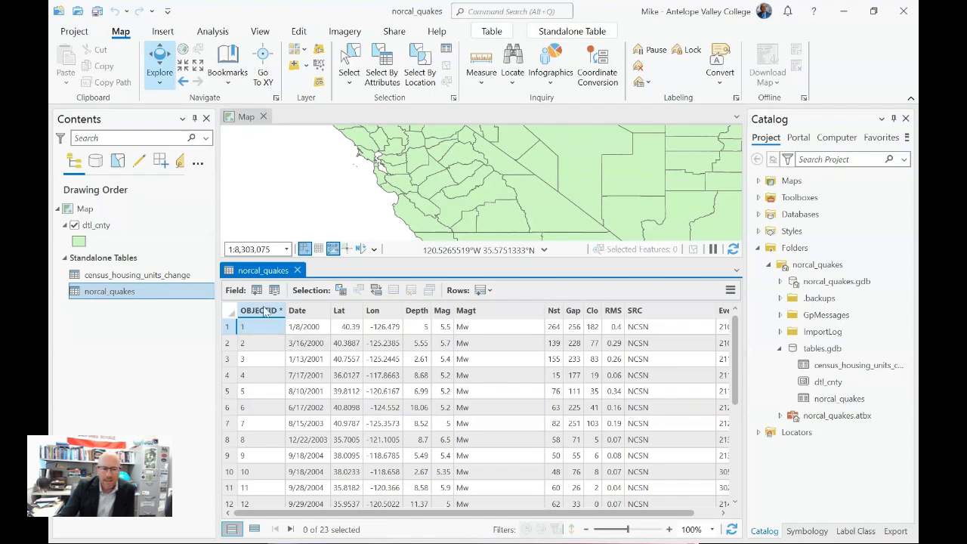
mouse_move(264, 313)
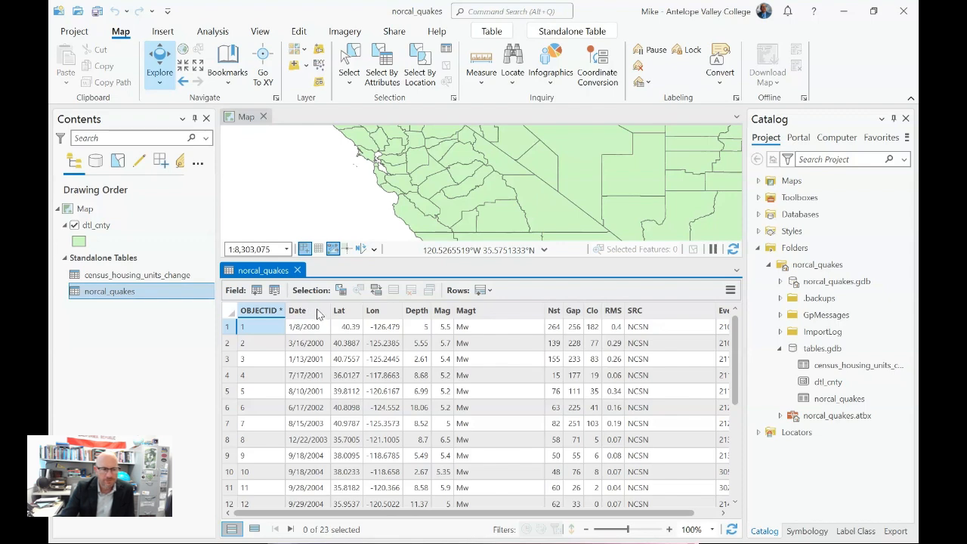
mouse_move(317, 316)
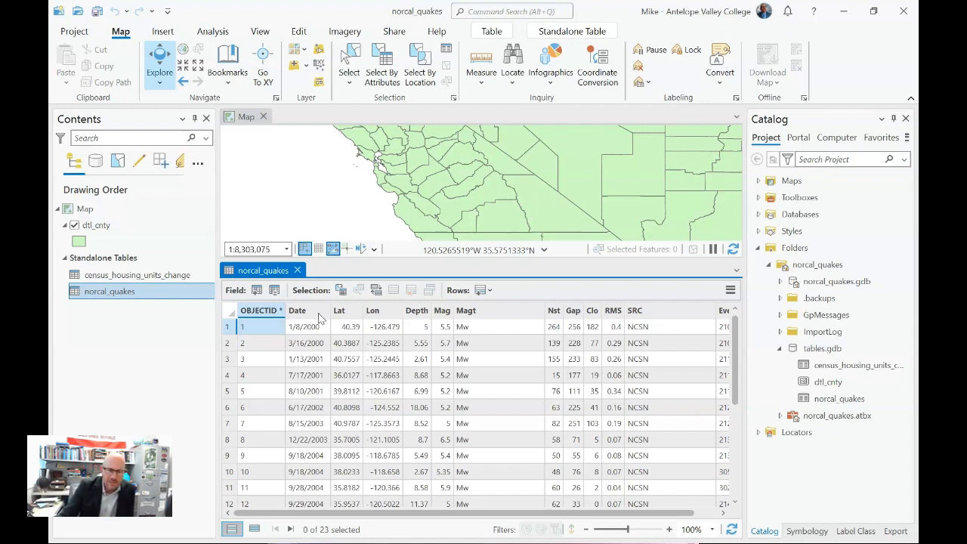
mouse_move(320, 312)
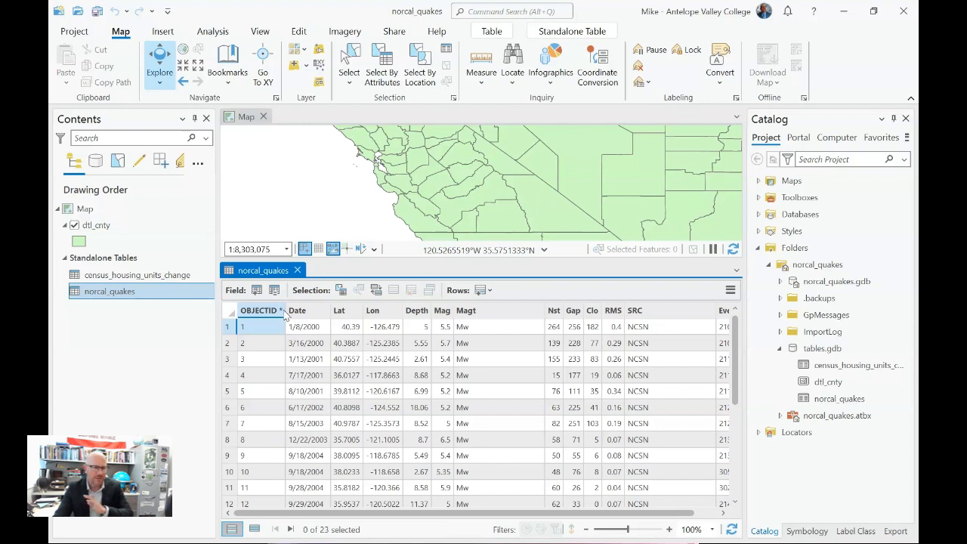
mouse_move(281, 318)
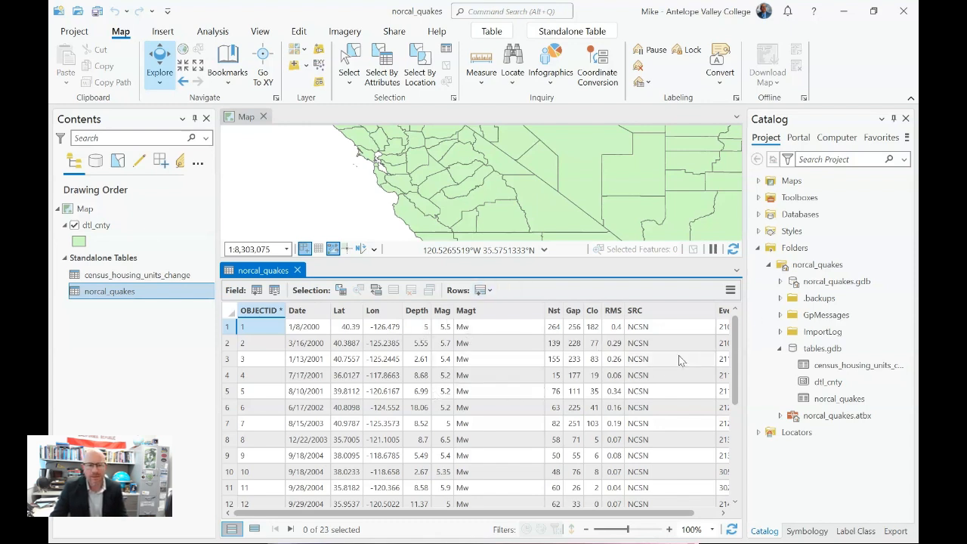
drag(574, 516, 639, 516)
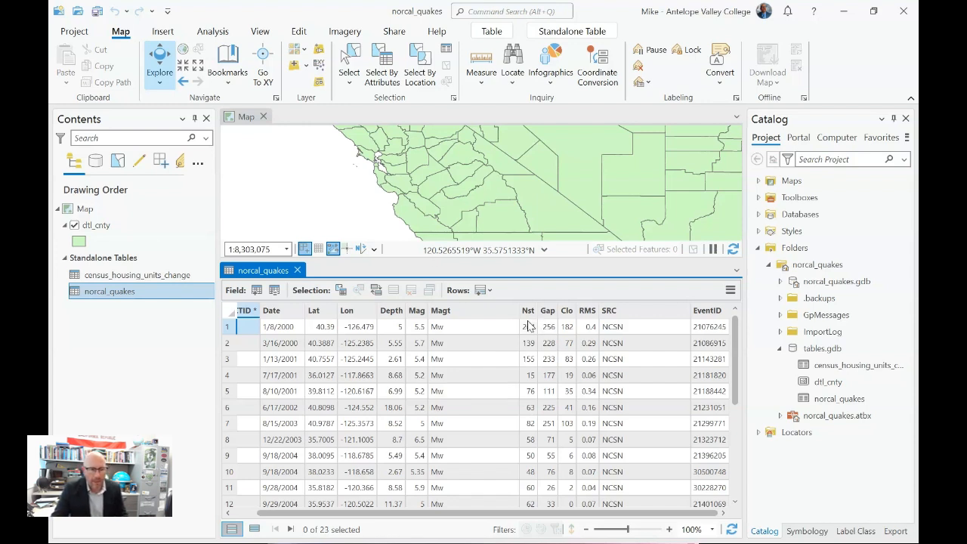
mouse_move(528, 318)
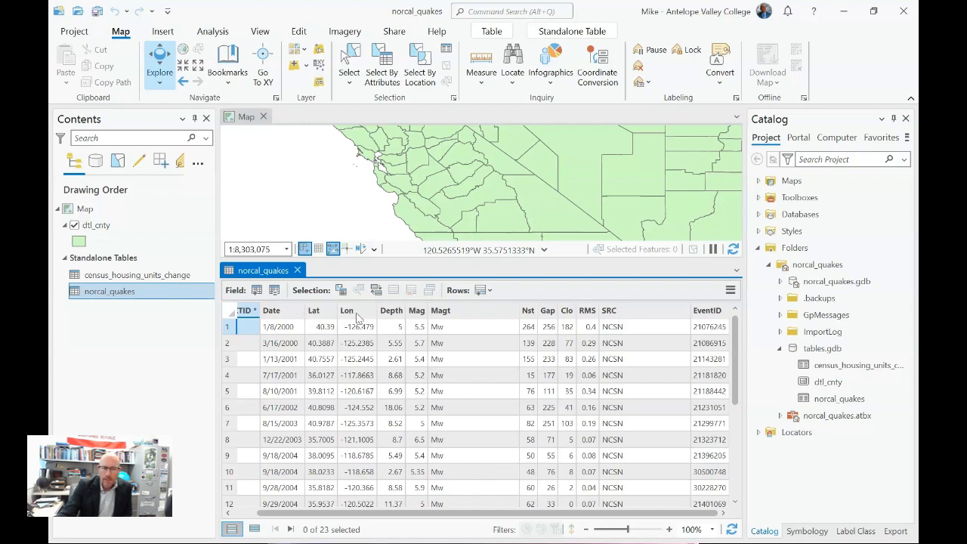
mouse_move(357, 317)
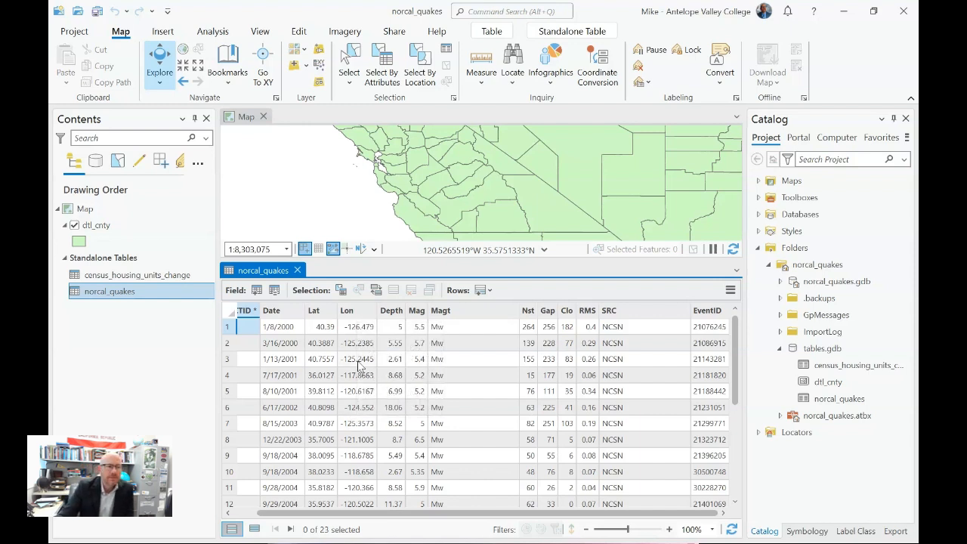
- Open the XY Table To Point tool for the norcal_quakes table
right_click(119, 293)
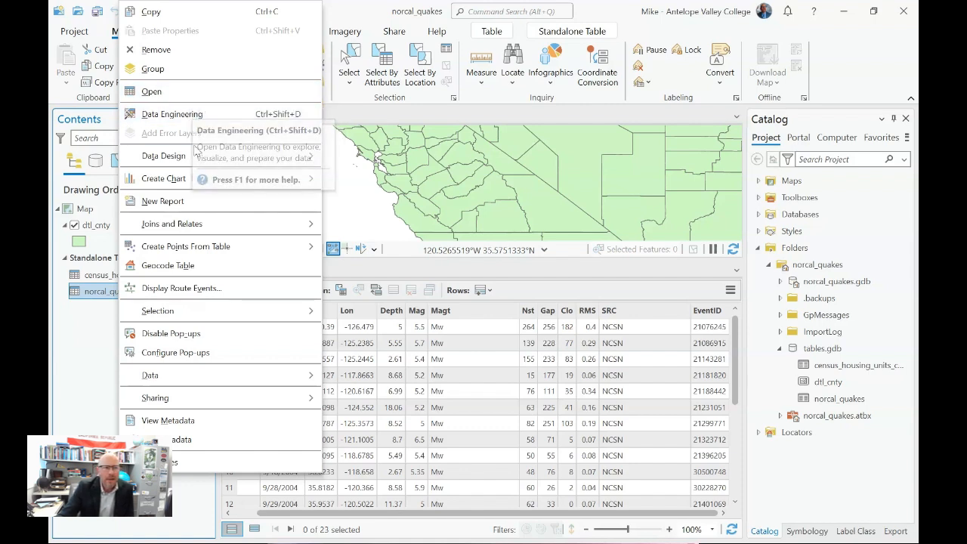
mouse_move(195, 155)
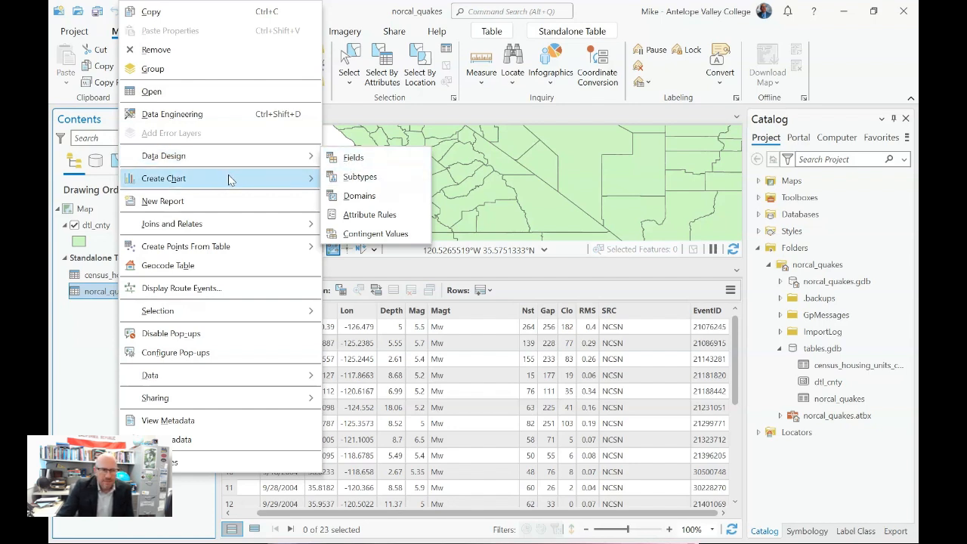
mouse_move(231, 179)
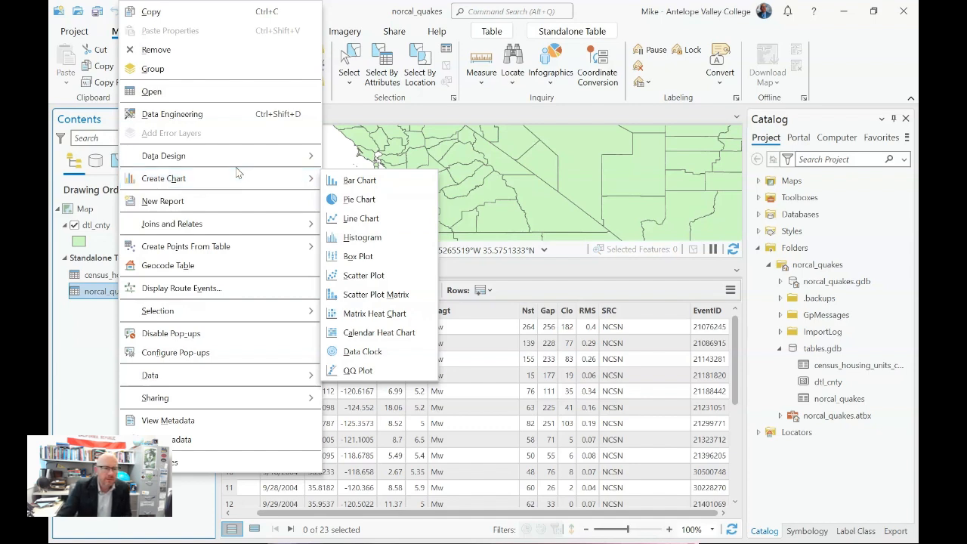
mouse_move(233, 229)
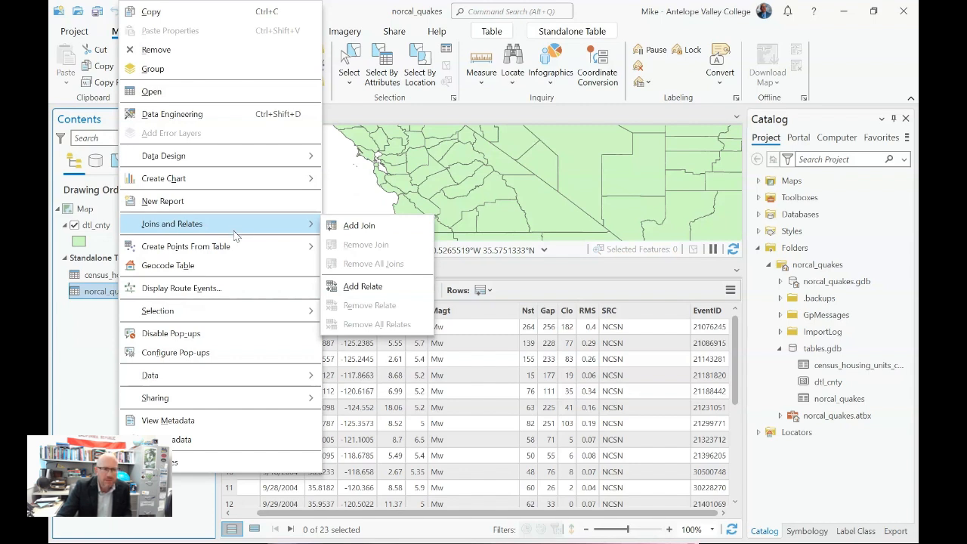
mouse_move(237, 248)
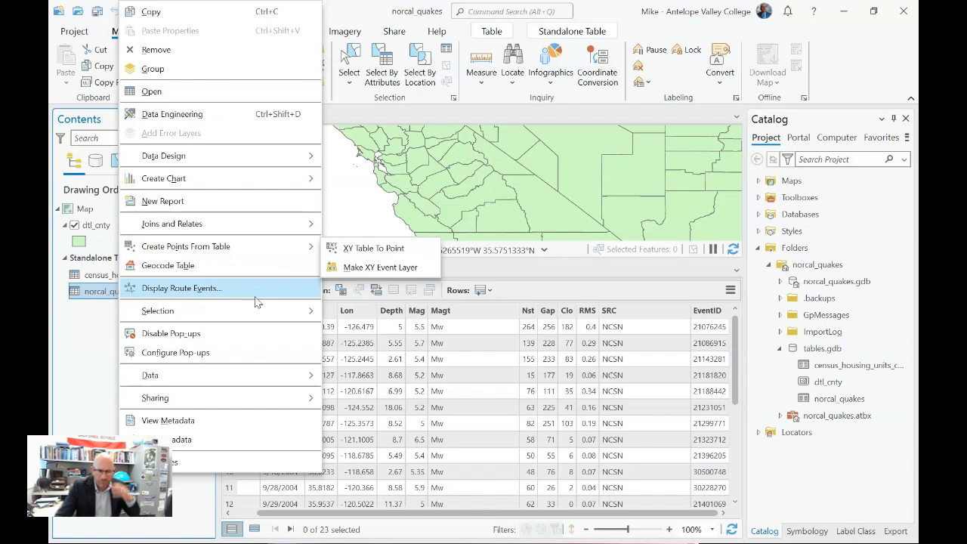
mouse_move(255, 308)
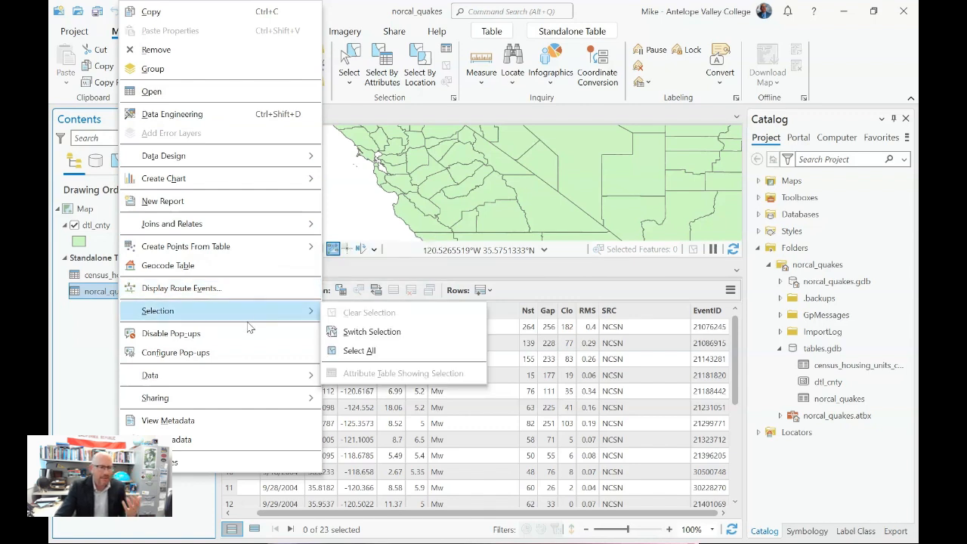
mouse_move(250, 383)
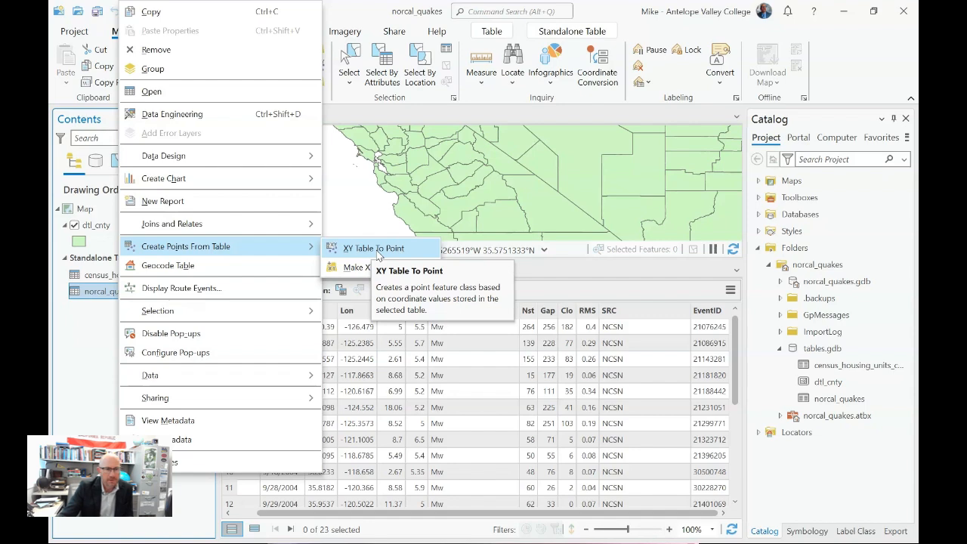
click(376, 248)
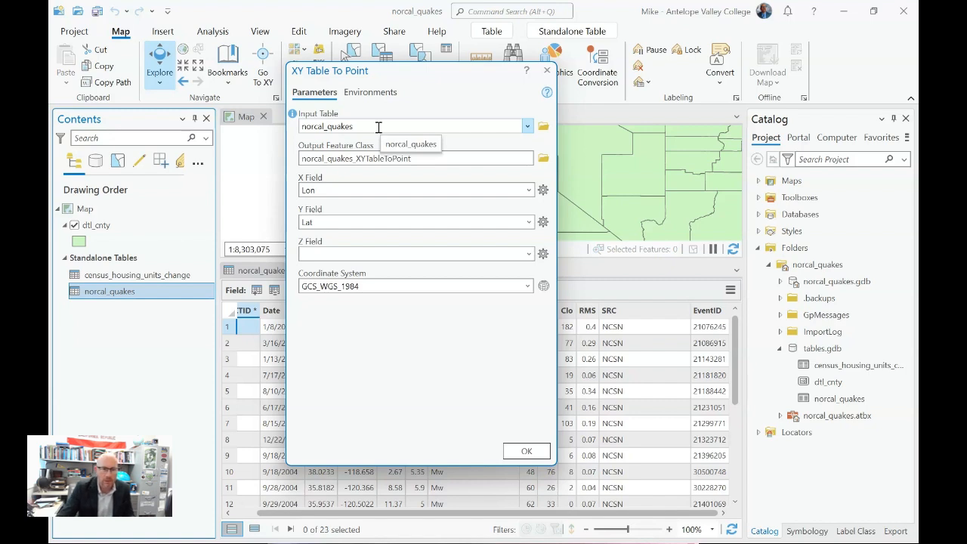
- Check the tool's available input tables, its output feature class path and the norcal_quakes.gdb geodatabase it points to
click(528, 126)
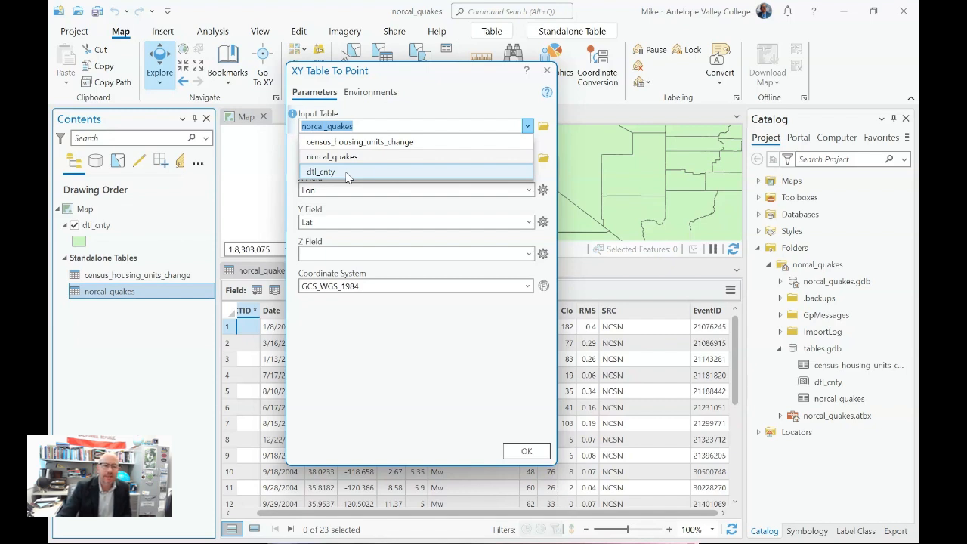
click(436, 115)
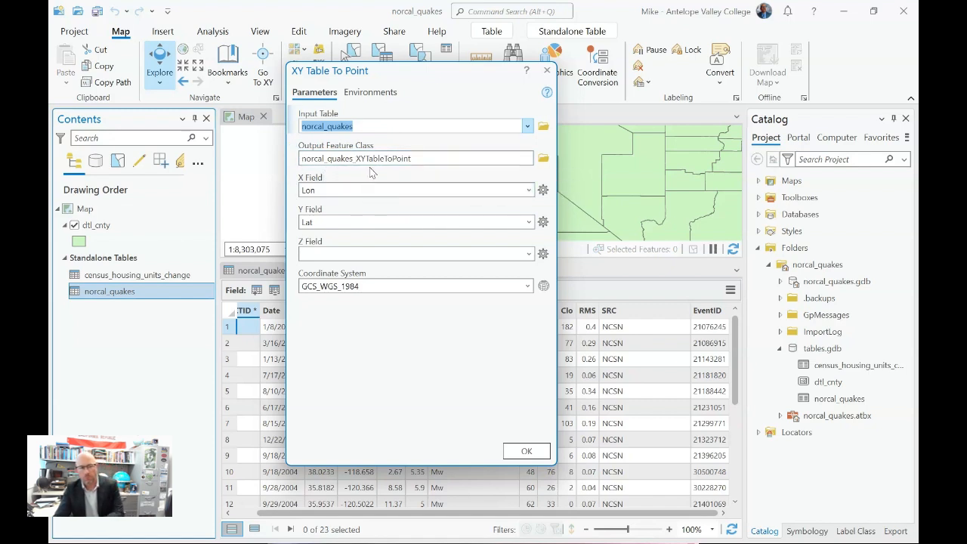
click(427, 161)
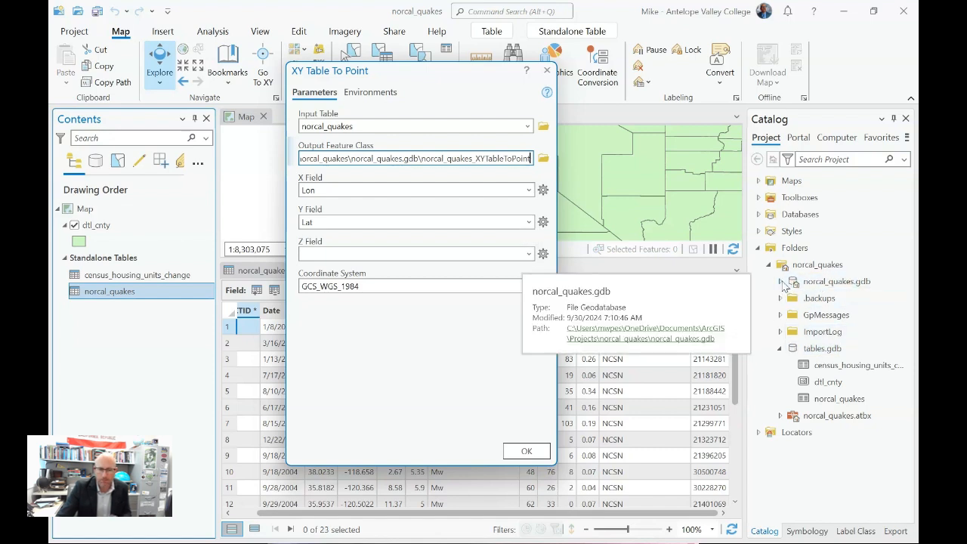
click(824, 286)
mouse_move(835, 287)
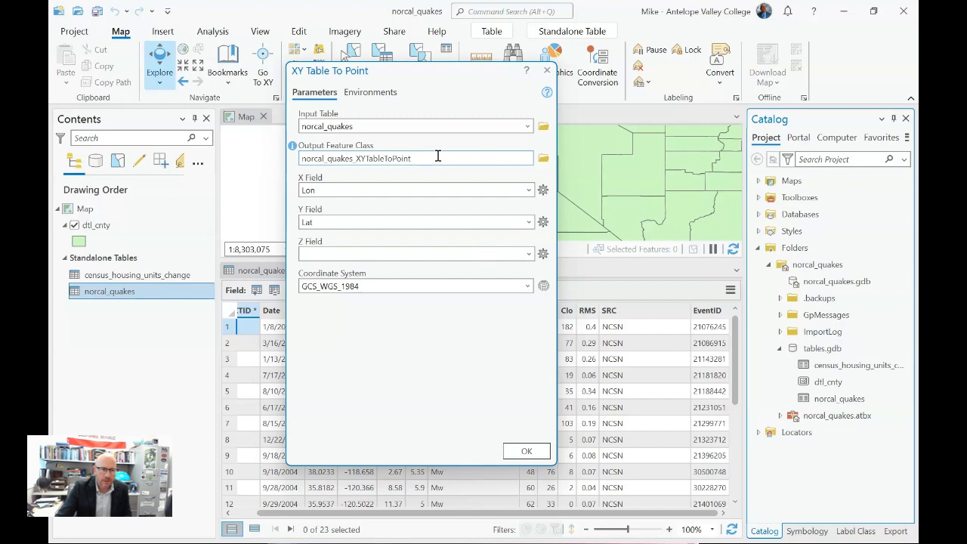
- Name the output feature class earthquakes in norcal_quakes.gdb and check the fields available as the X Field, keeping Lon
click(480, 158)
drag(421, 158, 534, 162)
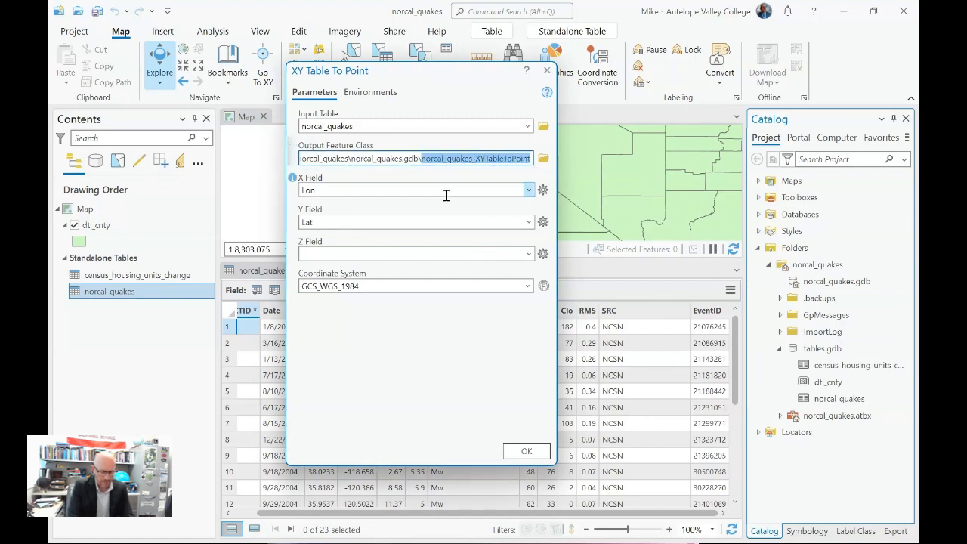
text(earthquakes)
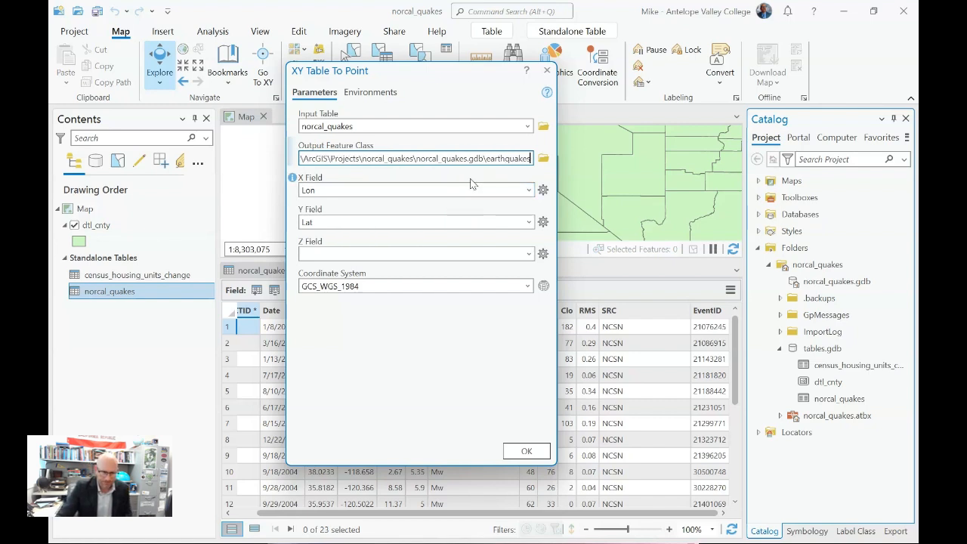
click(474, 179)
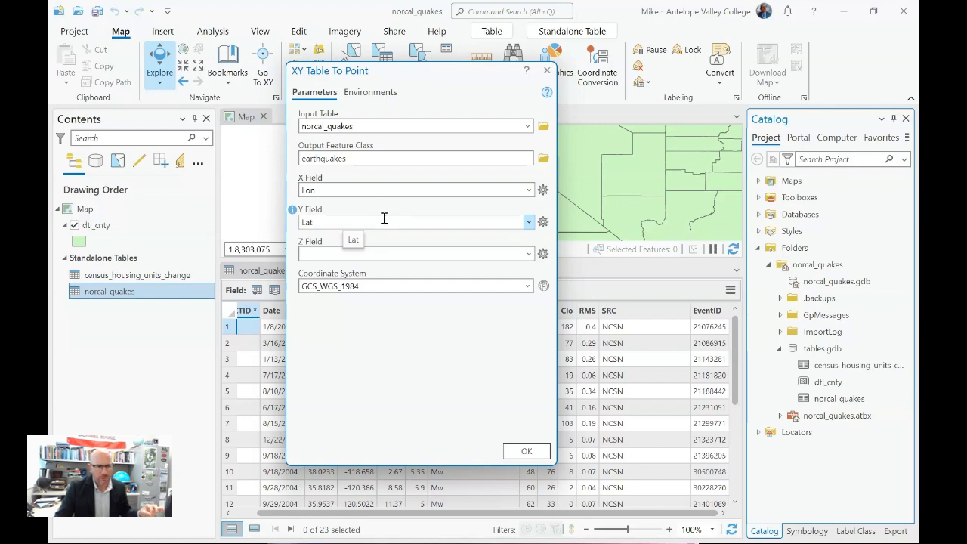
click(529, 191)
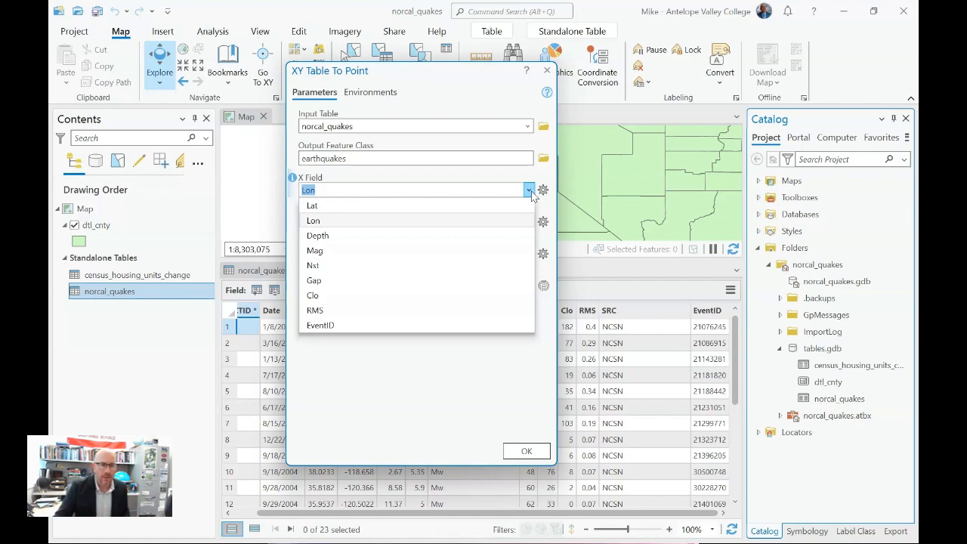
click(555, 215)
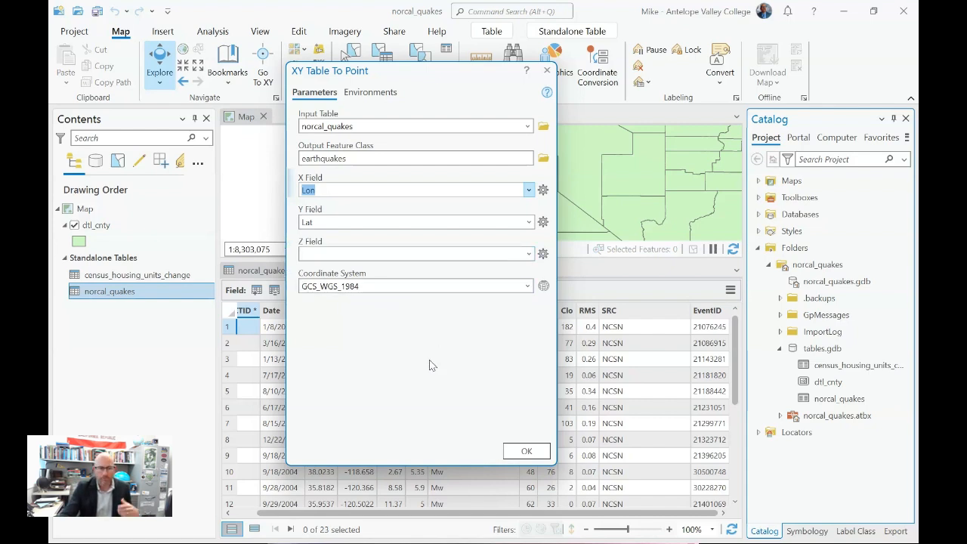
- Open the coordinate system choices for the output points and expand Geographic Coordinate System, North America, USA and territories
click(544, 287)
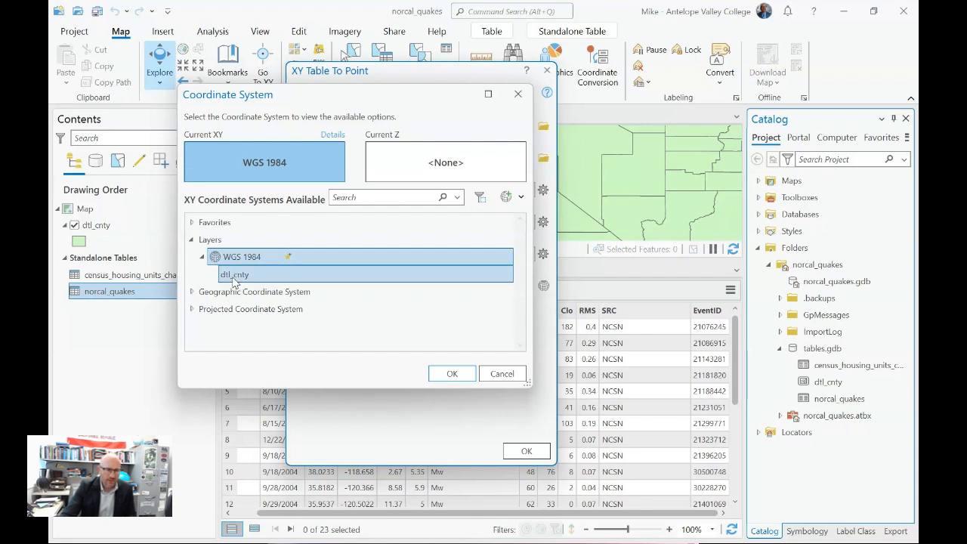
click(235, 282)
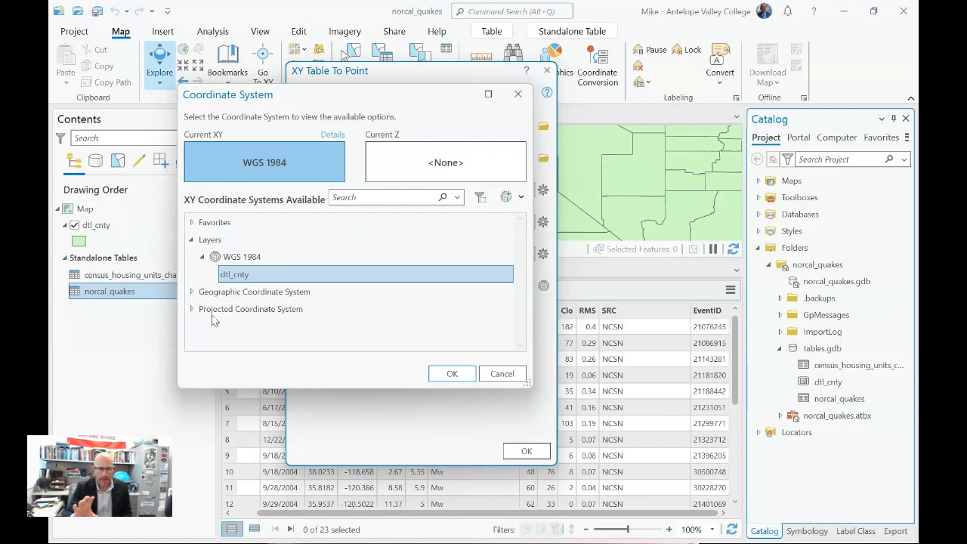
click(264, 293)
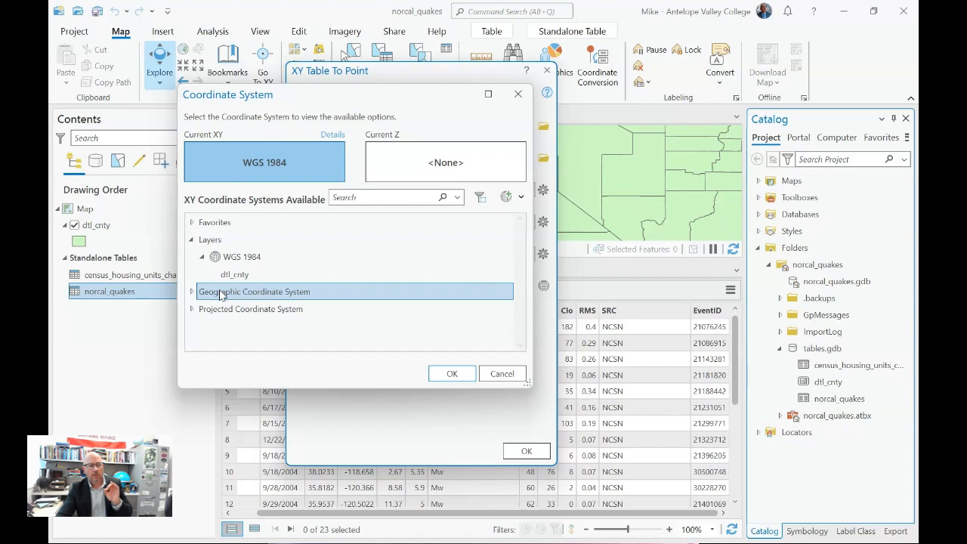
click(193, 292)
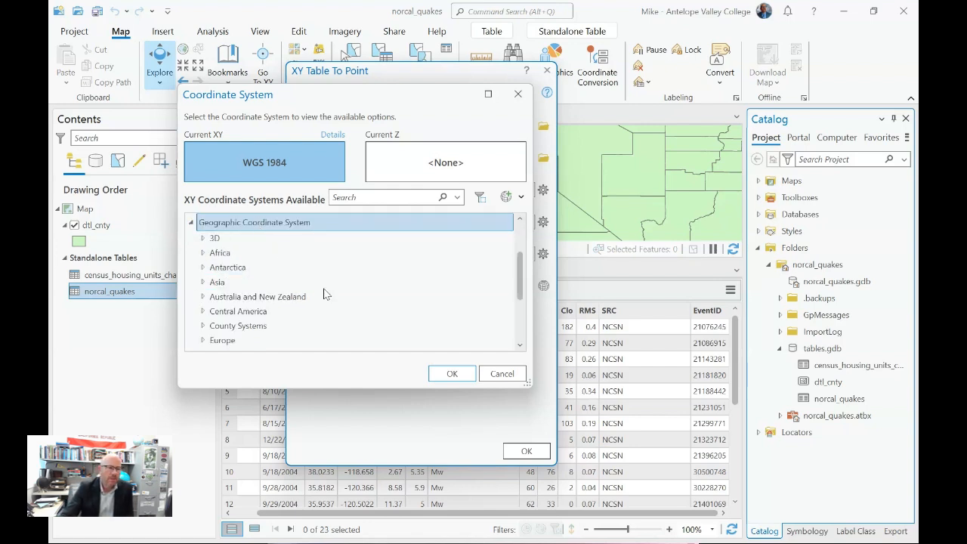
scroll(326, 295, down, 1)
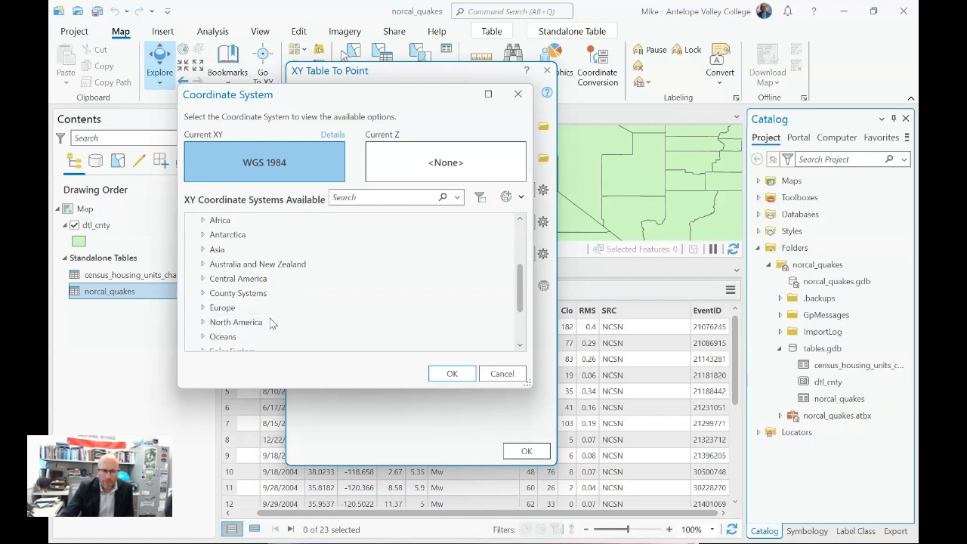
click(203, 323)
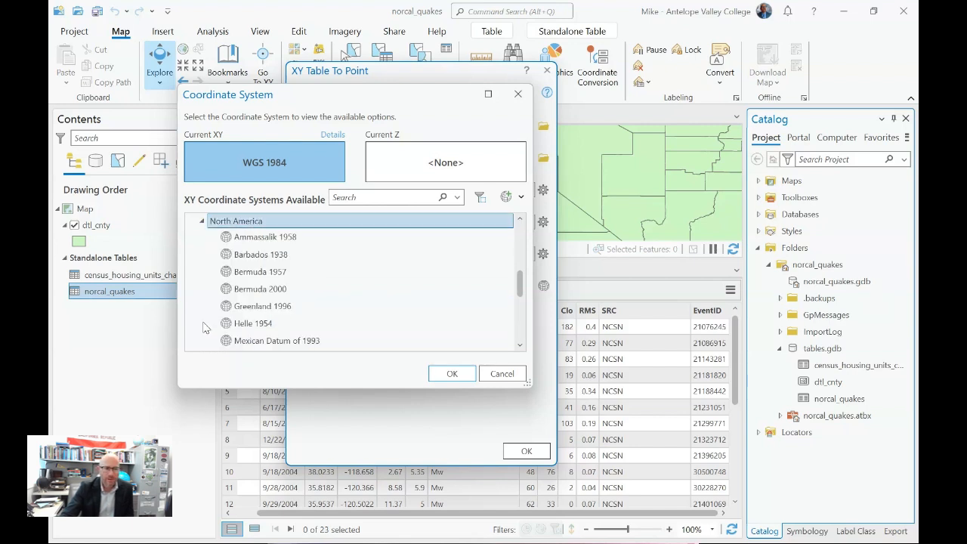
scroll(348, 306, down, 1)
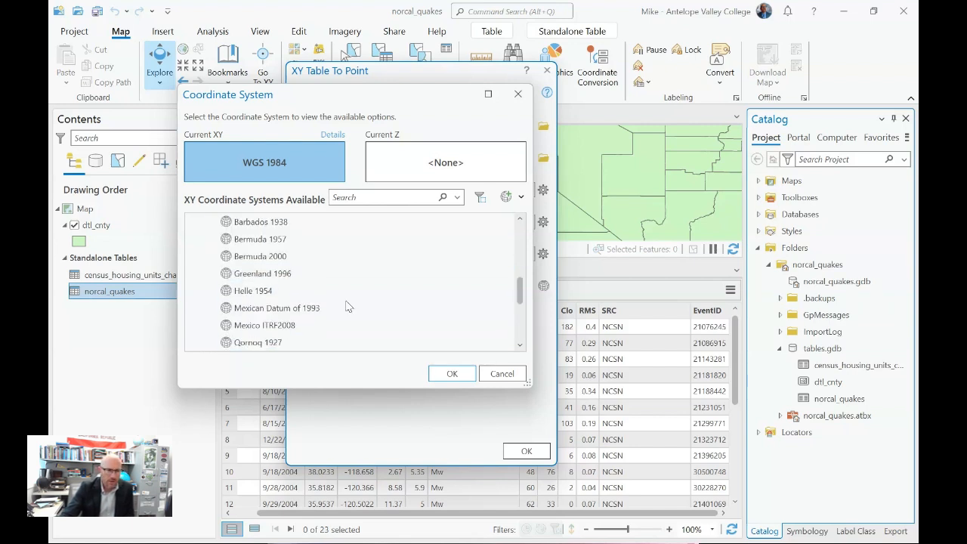
scroll(347, 306, down, 2)
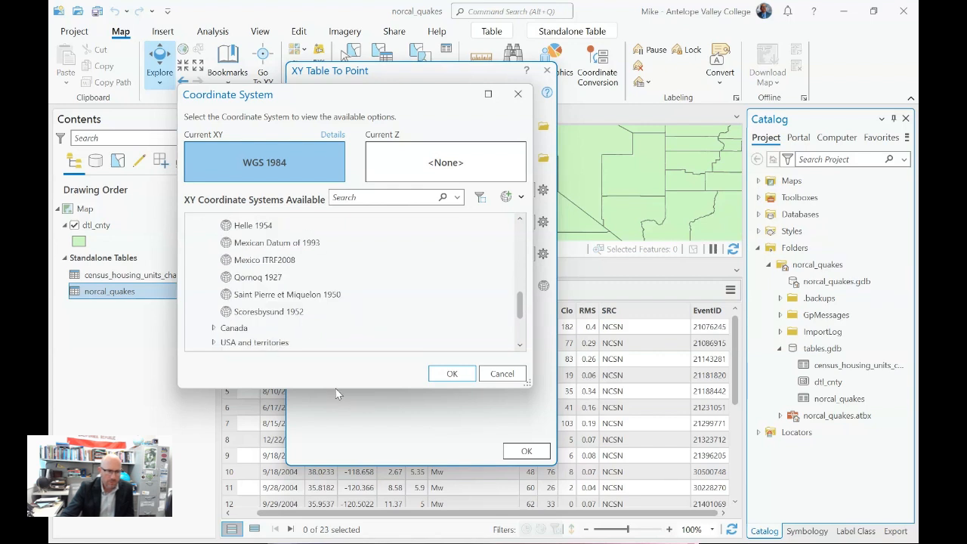
drag(336, 389, 350, 521)
scroll(344, 370, up, 4)
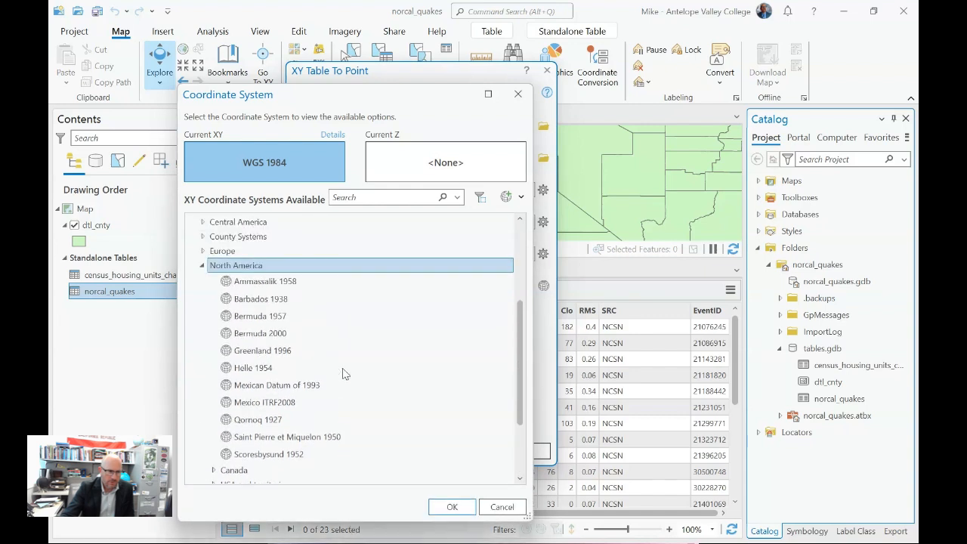
scroll(342, 373, up, 3)
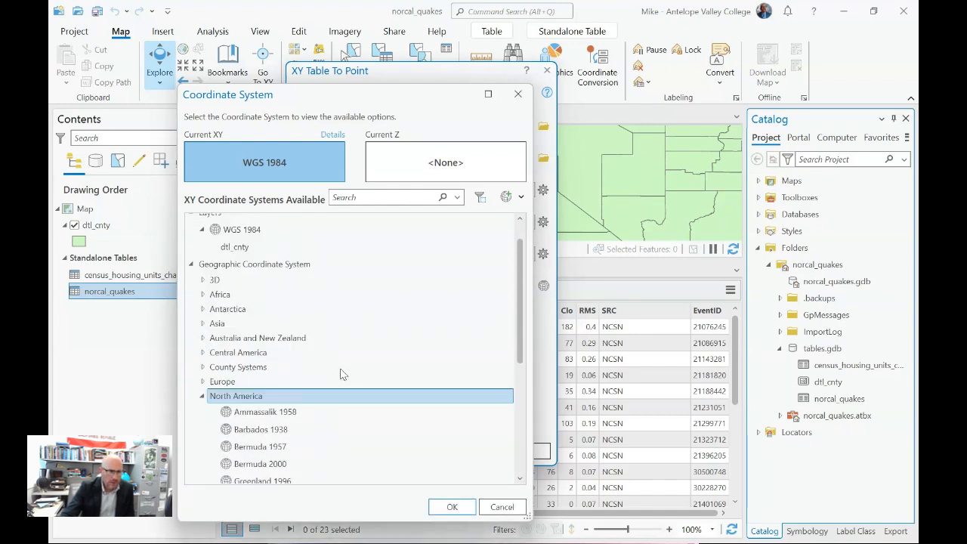
scroll(340, 374, down, 3)
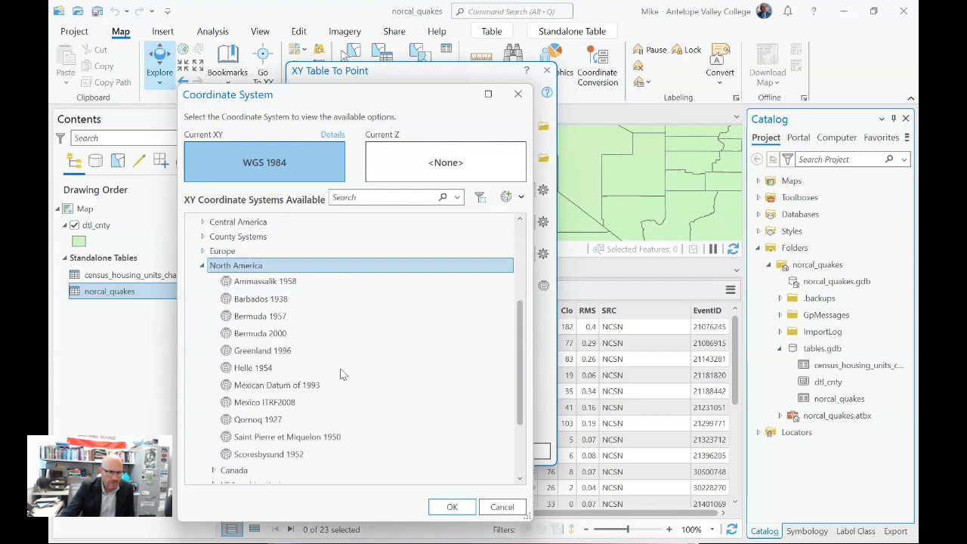
scroll(238, 433, down, 1)
click(214, 454)
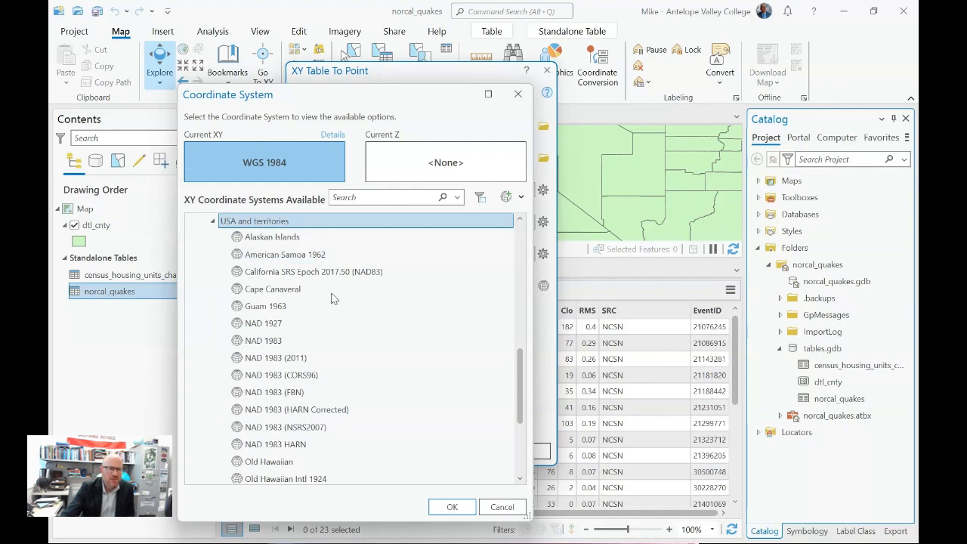
- Set the tool's XY coordinate system to NAD 1983 from the USA and territories group
scroll(320, 287, up, 5)
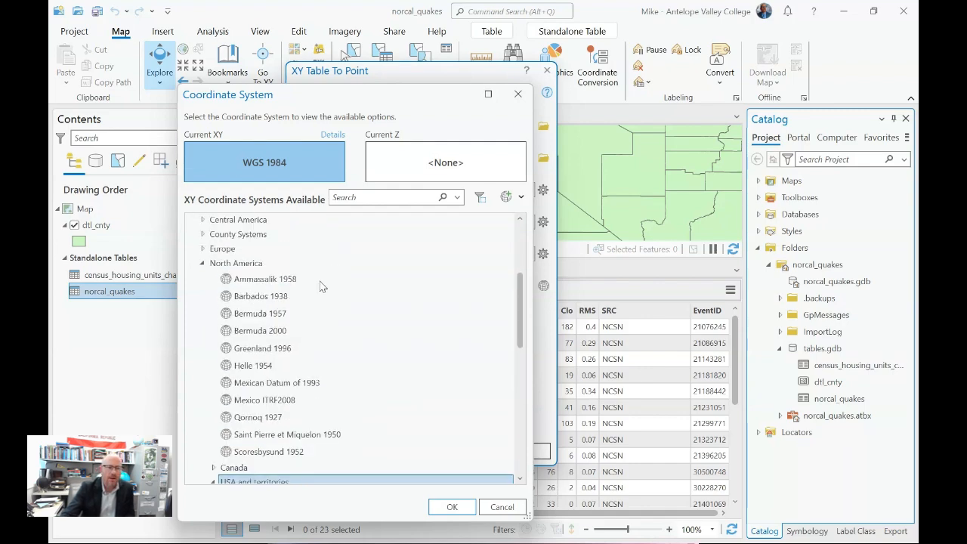
scroll(319, 287, down, 3)
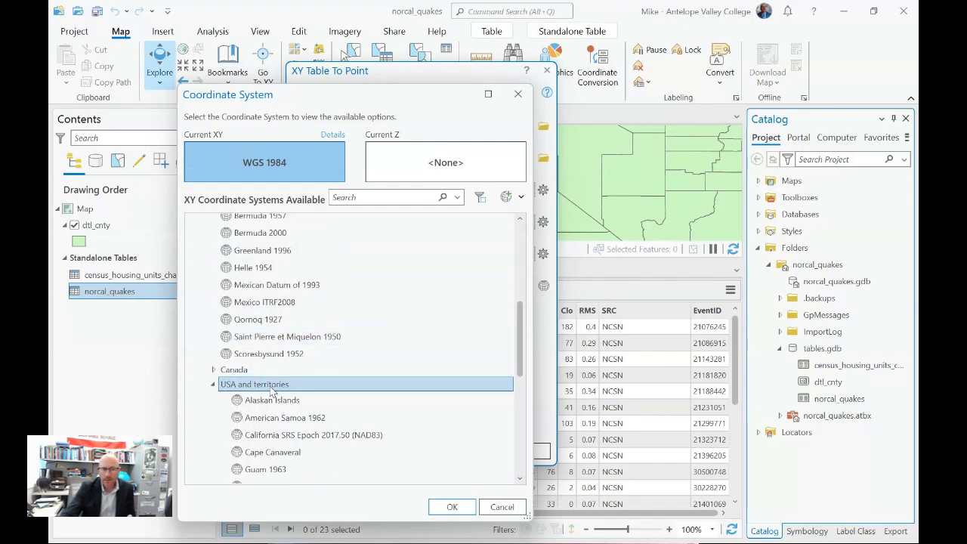
scroll(279, 382, down, 1)
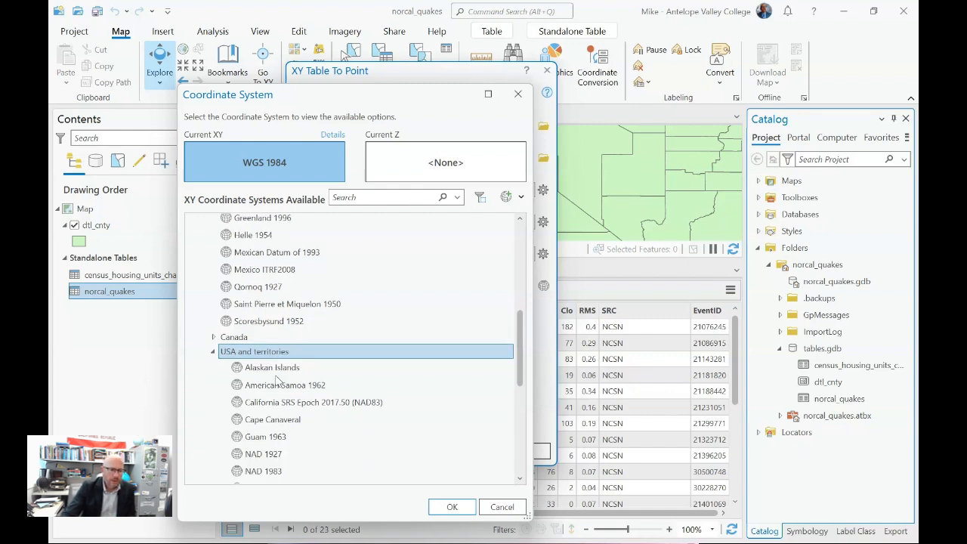
scroll(281, 383, down, 1)
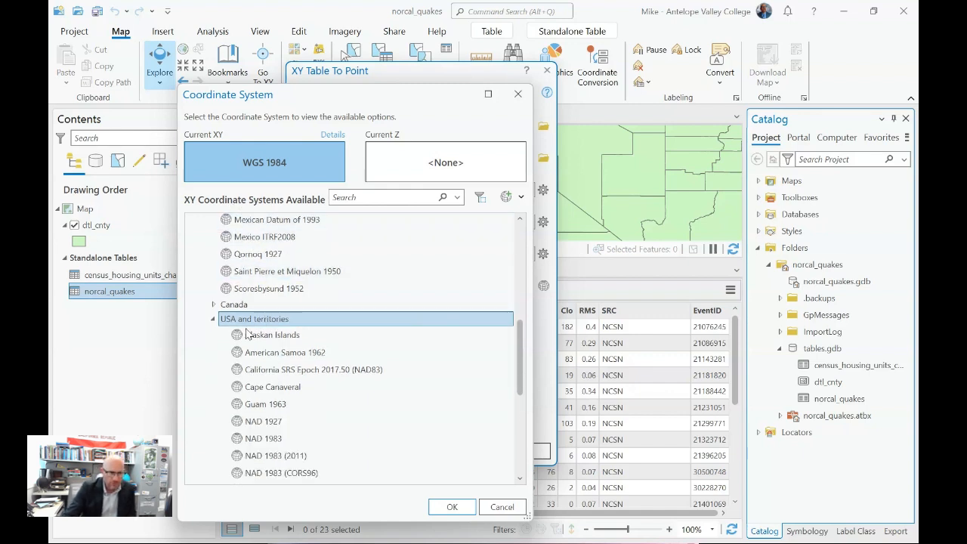
scroll(332, 340, down, 1)
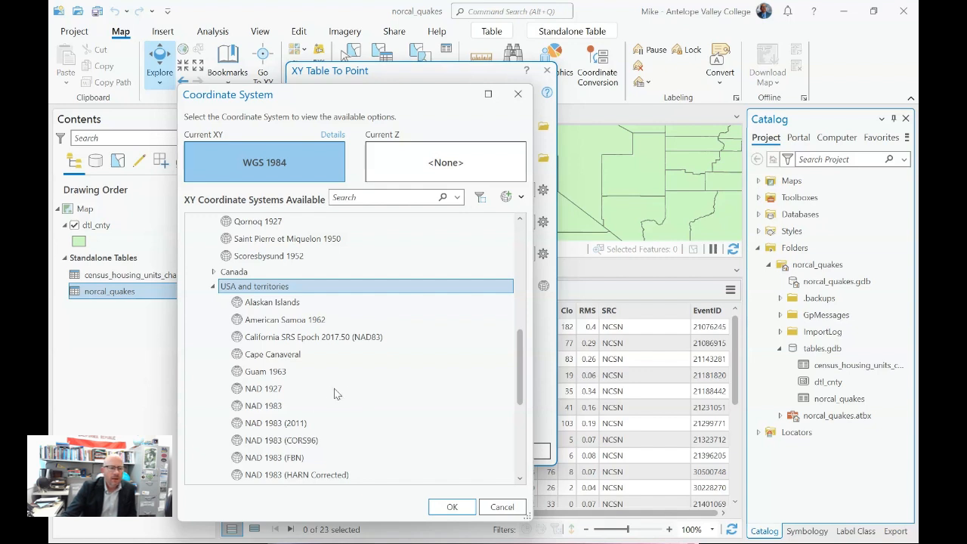
scroll(370, 399, down, 1)
click(272, 374)
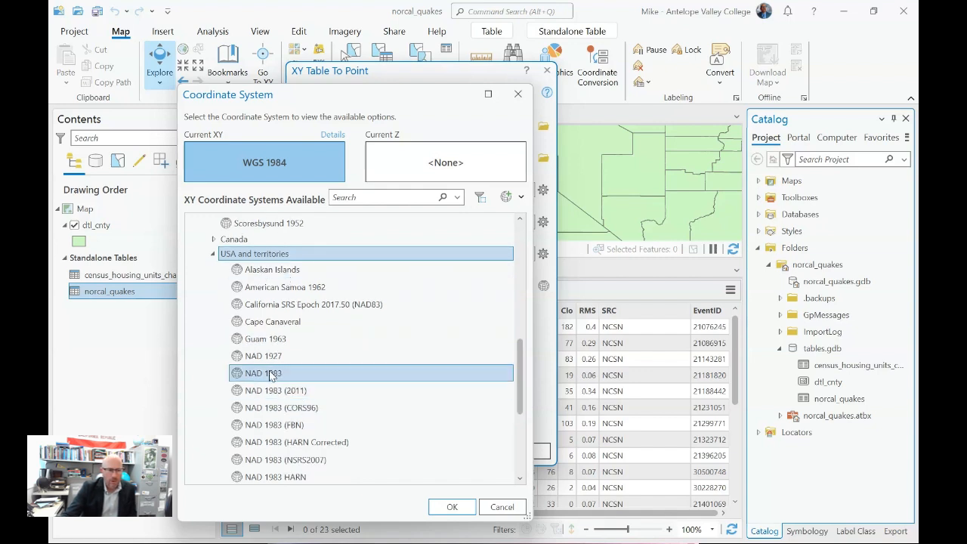
click(270, 374)
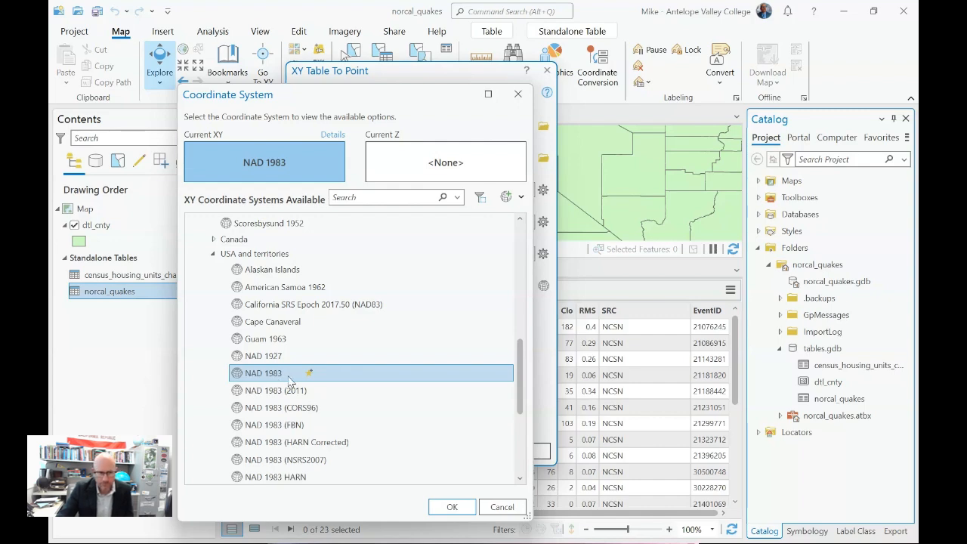
scroll(289, 380, up, 10)
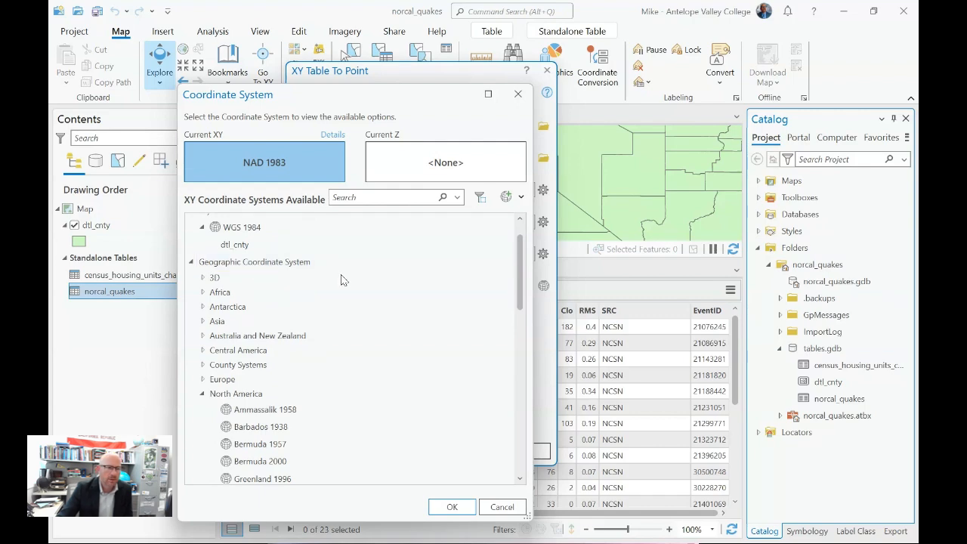
scroll(203, 408, down, 5)
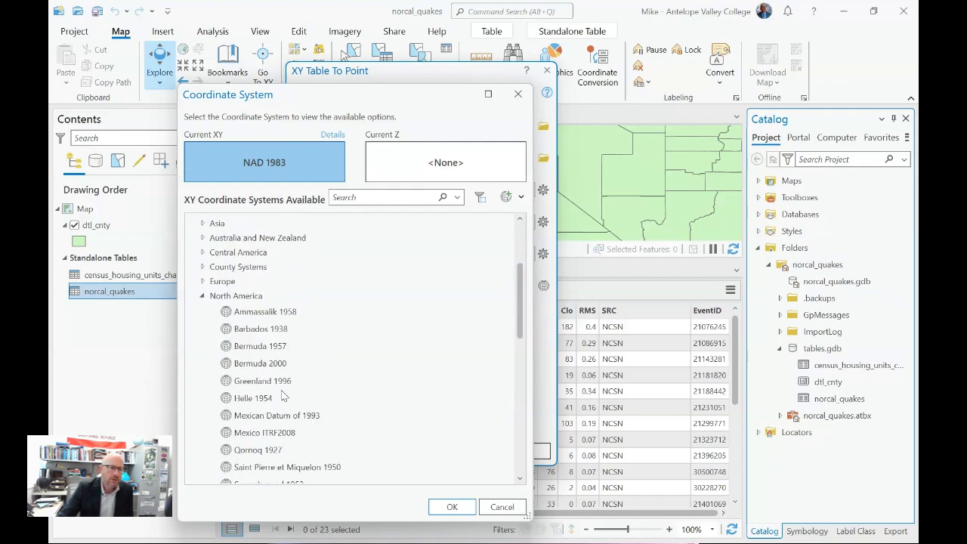
scroll(226, 408, down, 3)
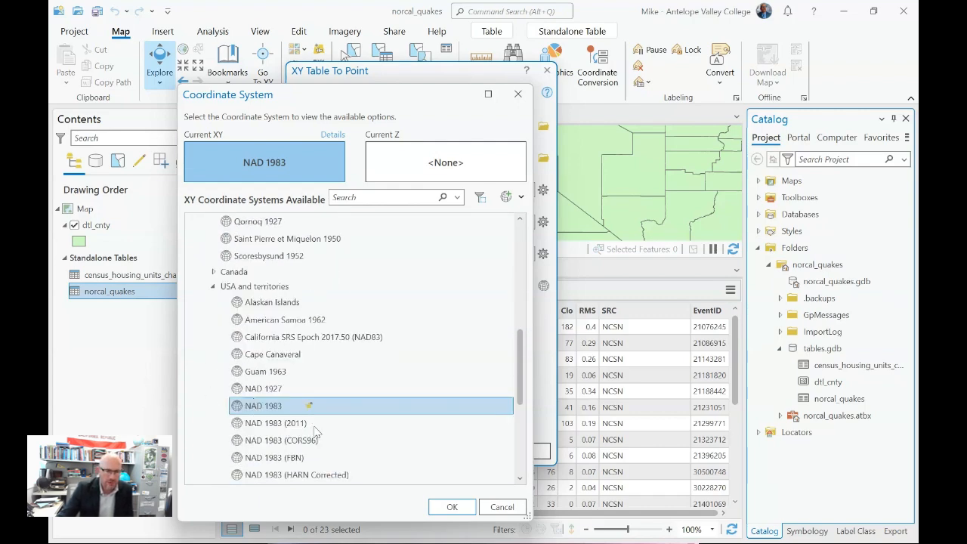
click(452, 507)
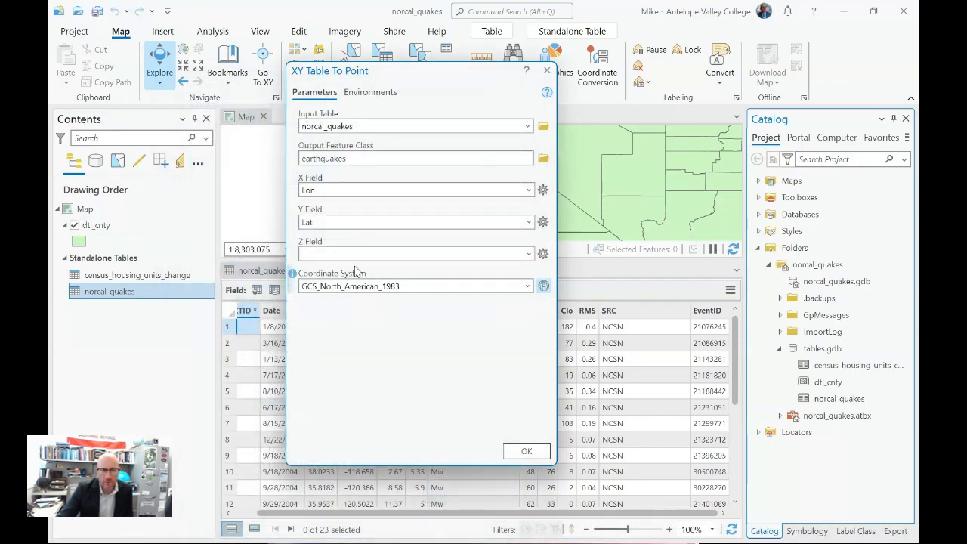
- Run XY Table To Point to create the earthquakes layer, and close the norcal_quakes table view
click(522, 451)
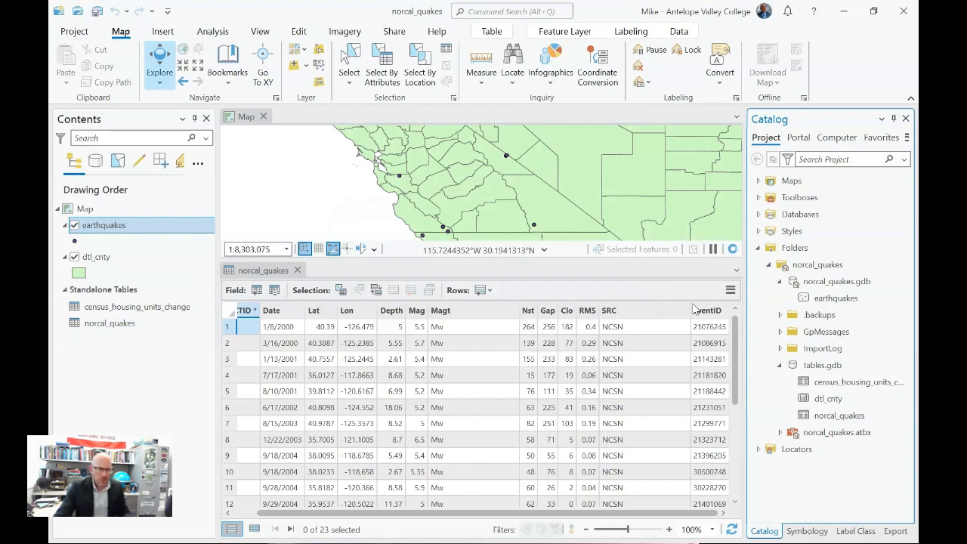
click(298, 271)
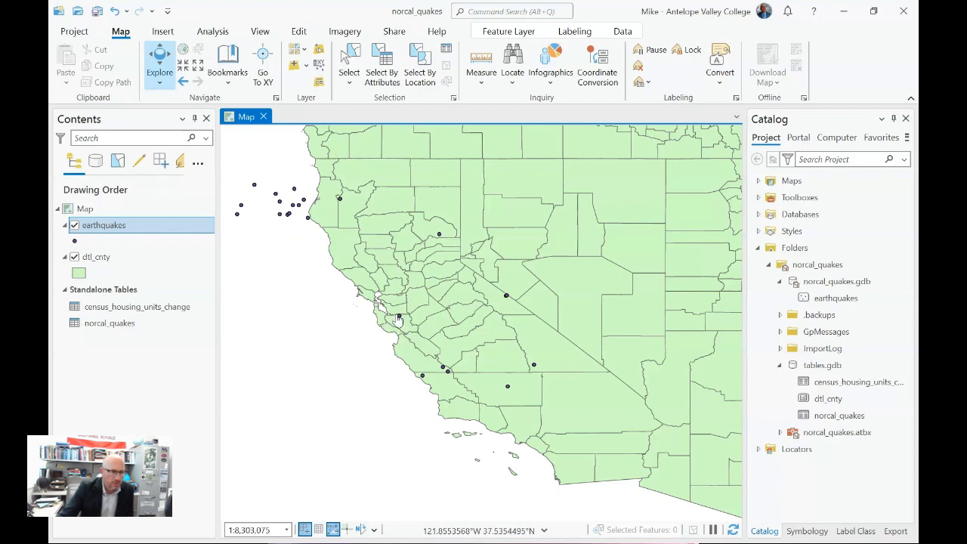
- Symbolize the earthquakes layer with the Circle 3 point symbol and change its fill color to yellow
click(75, 241)
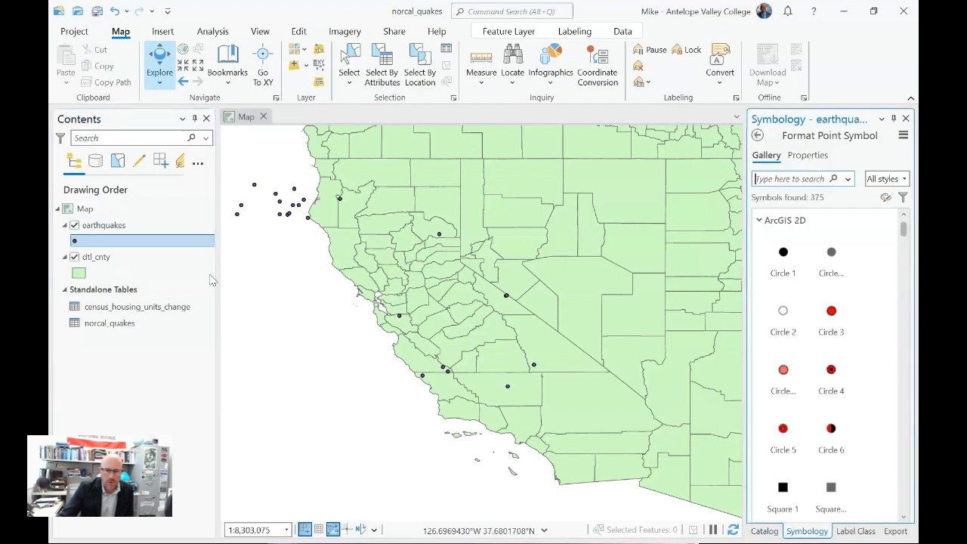
click(834, 319)
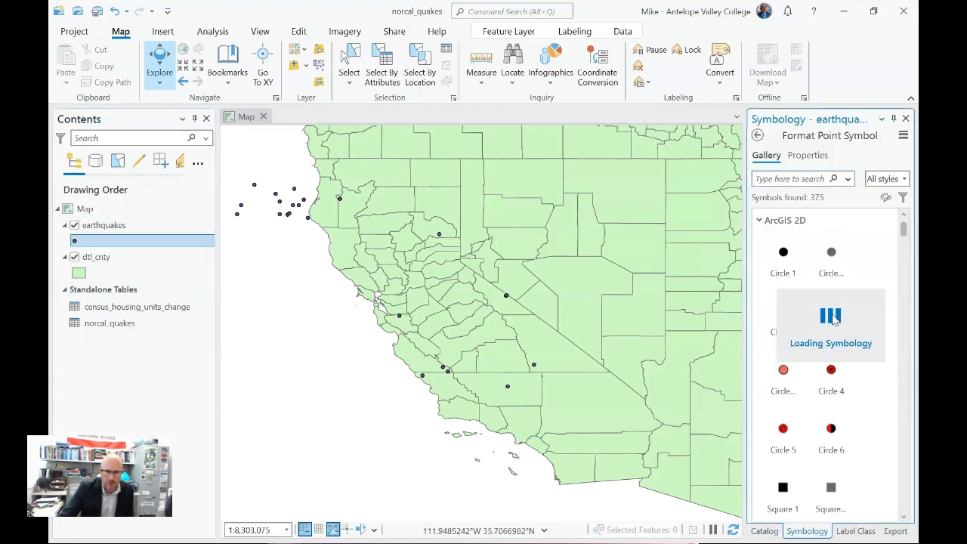
click(823, 161)
click(894, 239)
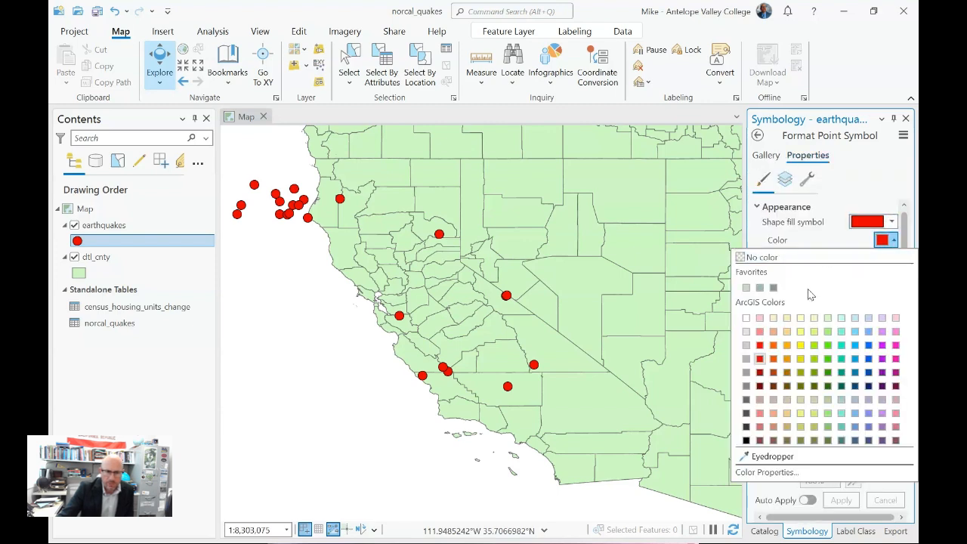
click(800, 344)
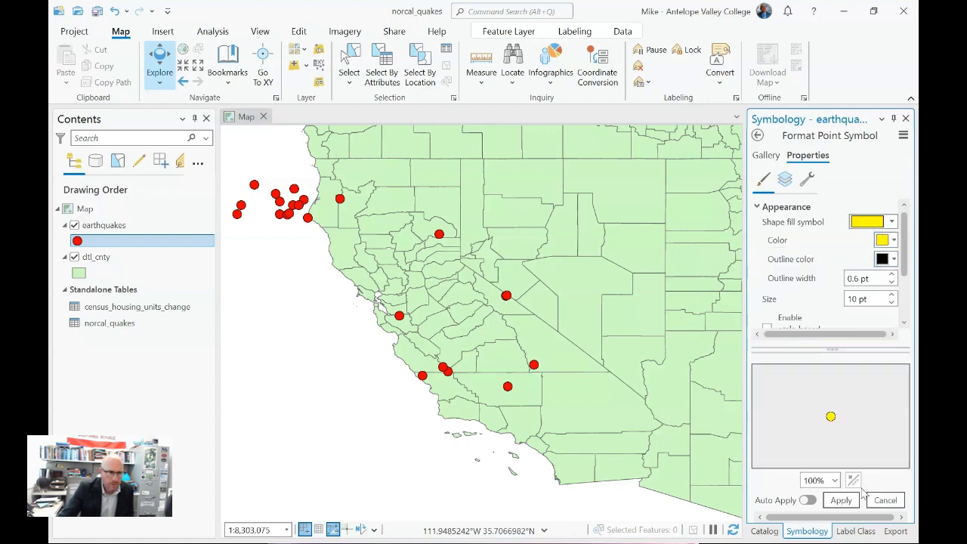
click(843, 502)
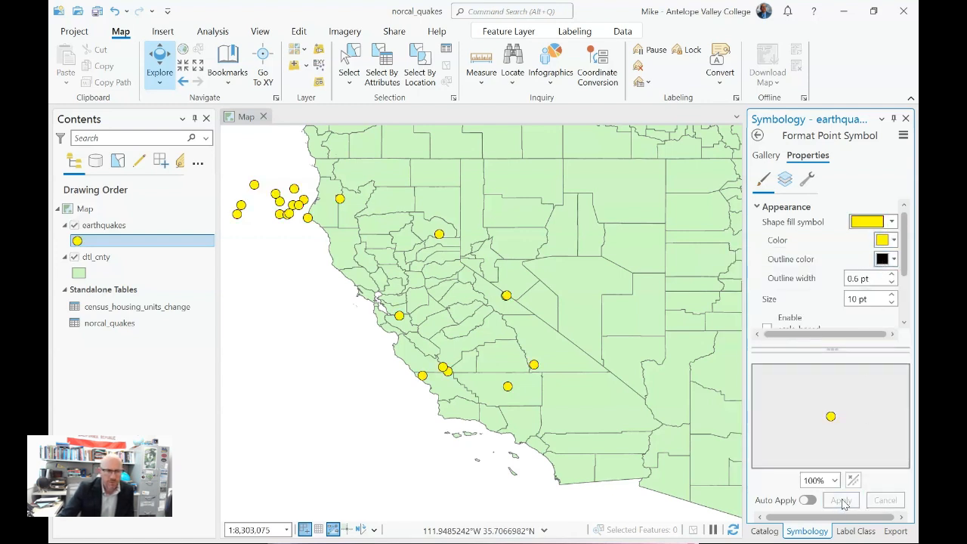
- Inspect the pop-up attributes of the San Francisco Bay Area earthquake and the westernmost central coast earthquake, and close the pop-up
click(399, 317)
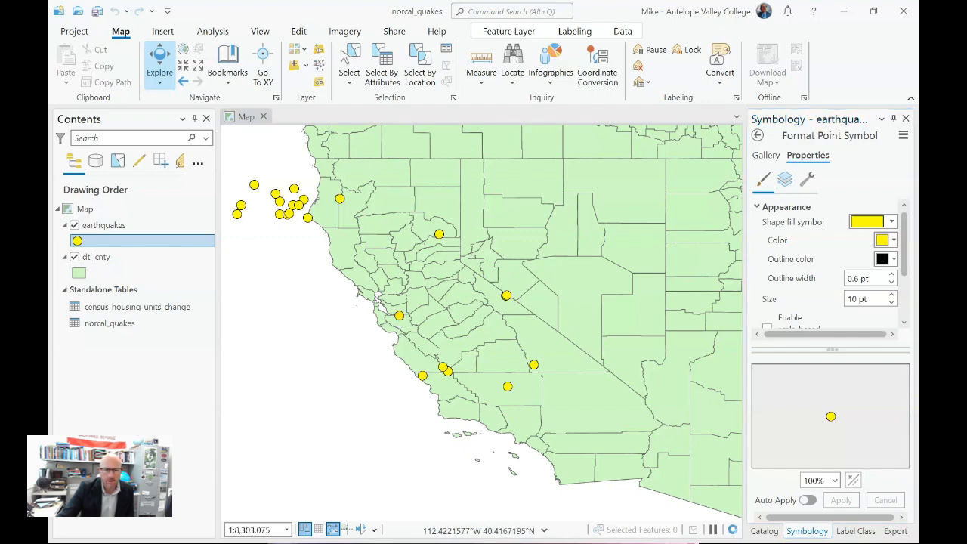
drag(759, 188, 283, 129)
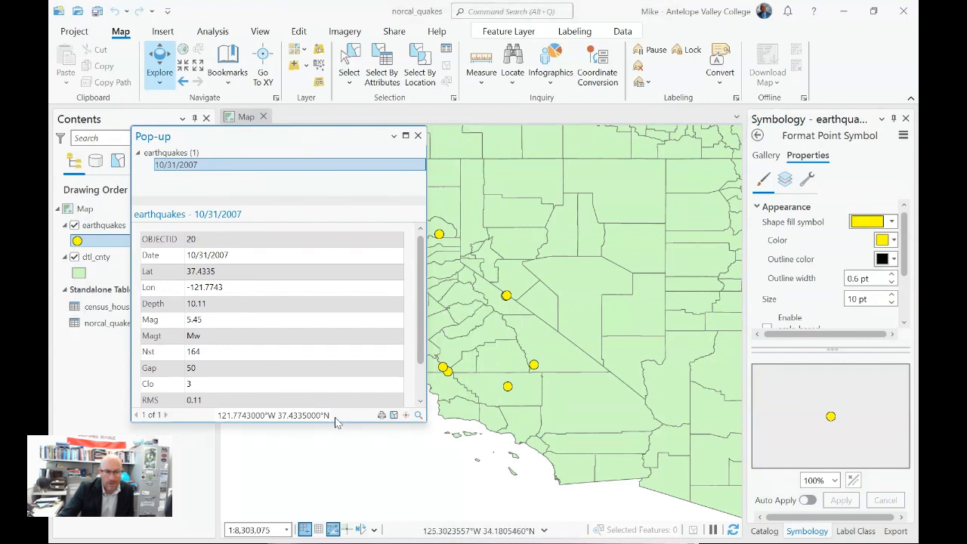
drag(349, 421, 350, 488)
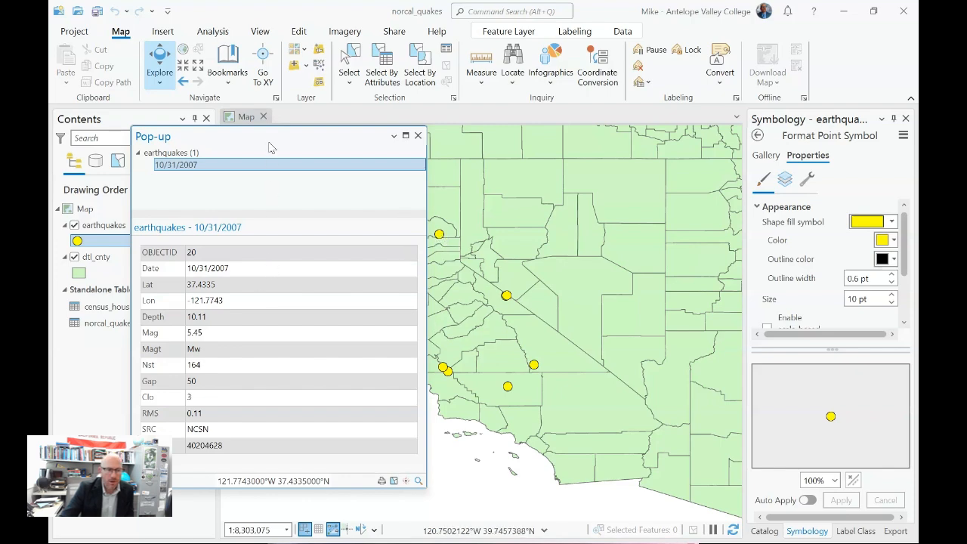
drag(271, 146, 601, 146)
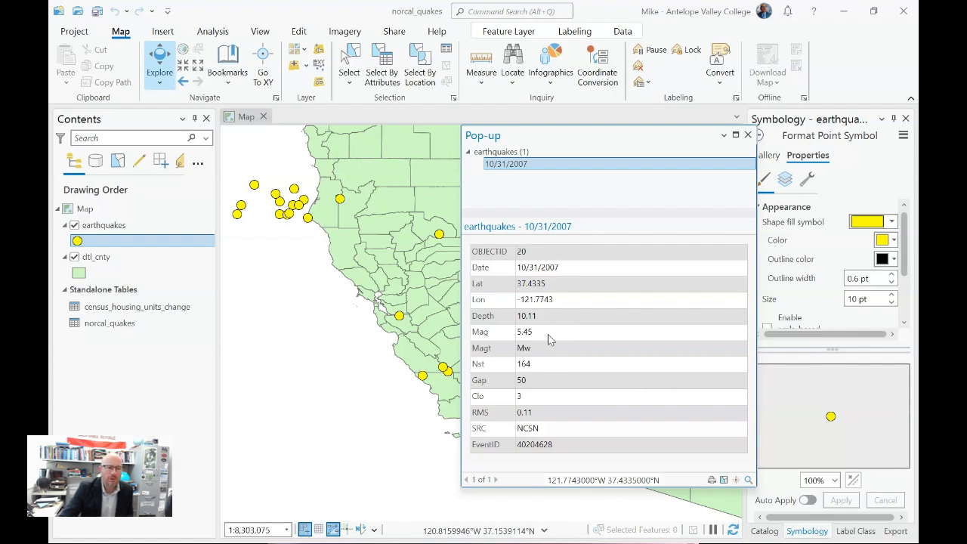
click(423, 378)
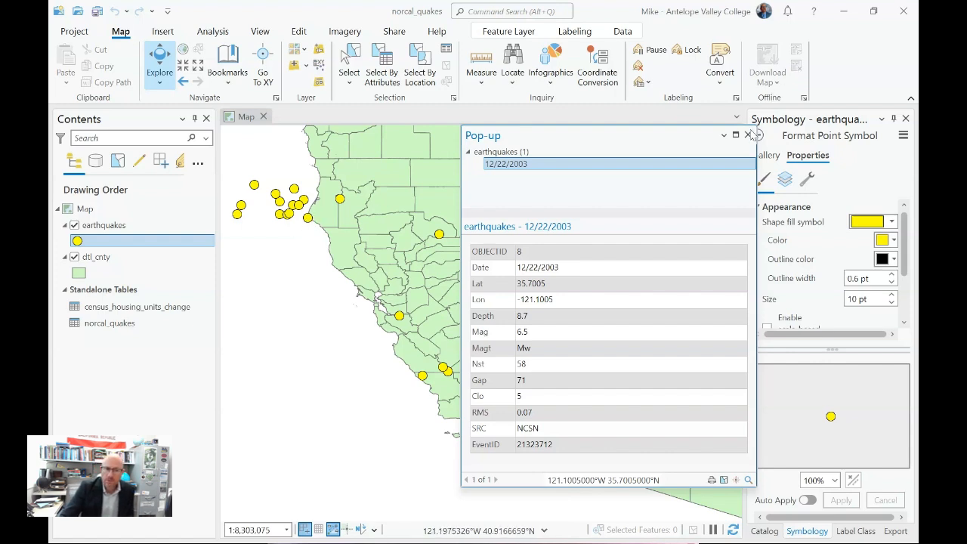
click(748, 135)
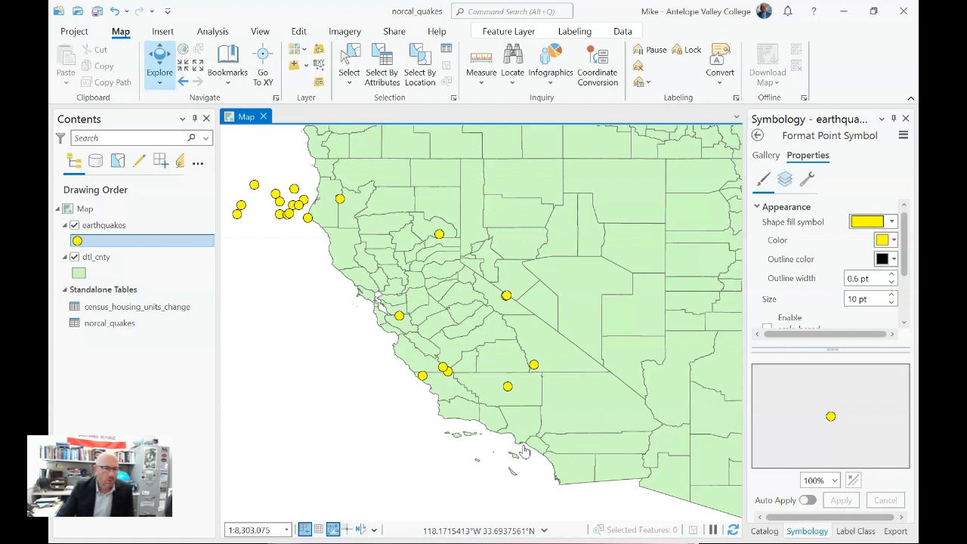
right_click(101, 327)
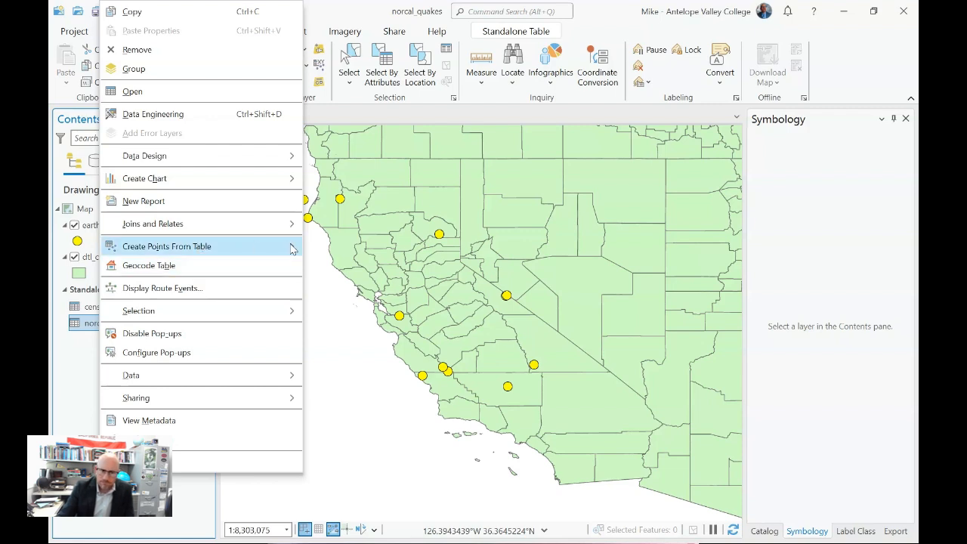
mouse_move(298, 248)
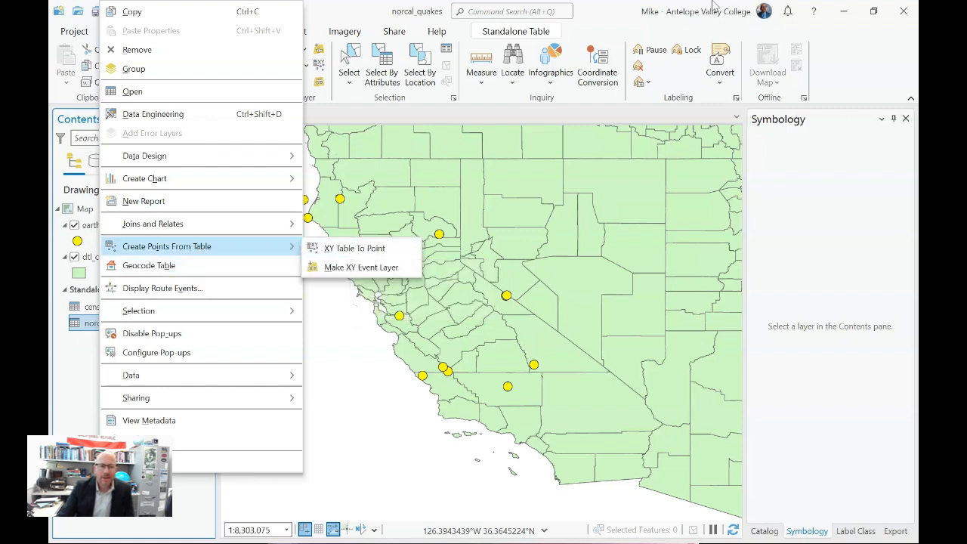
click(622, 25)
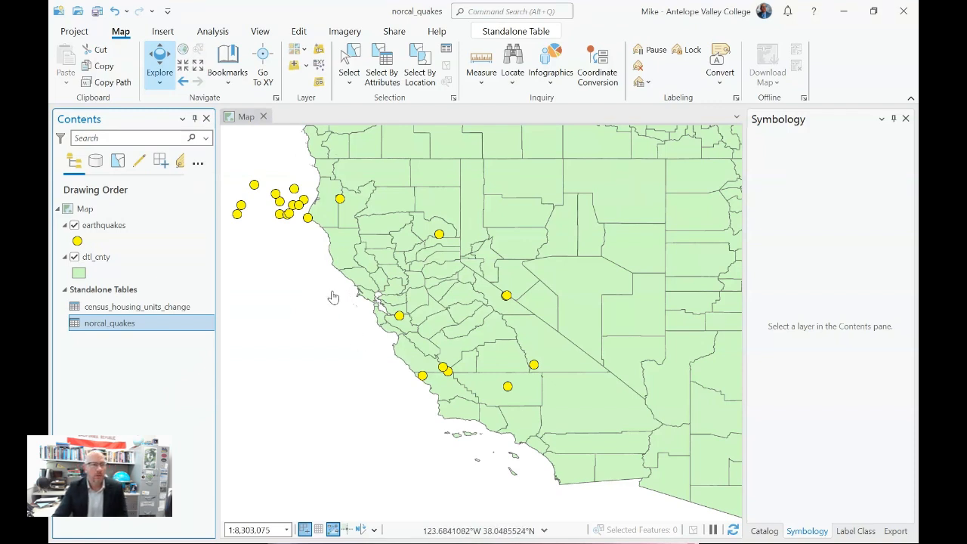
- Save the project and select the census_housing_units_change table together with the norcal_quakes table
click(96, 13)
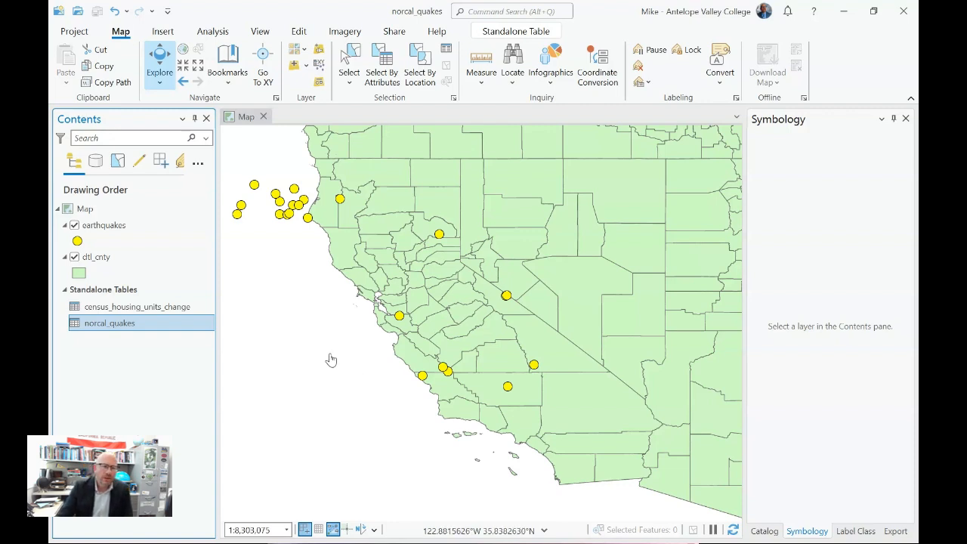
ctrl+click(169, 307)
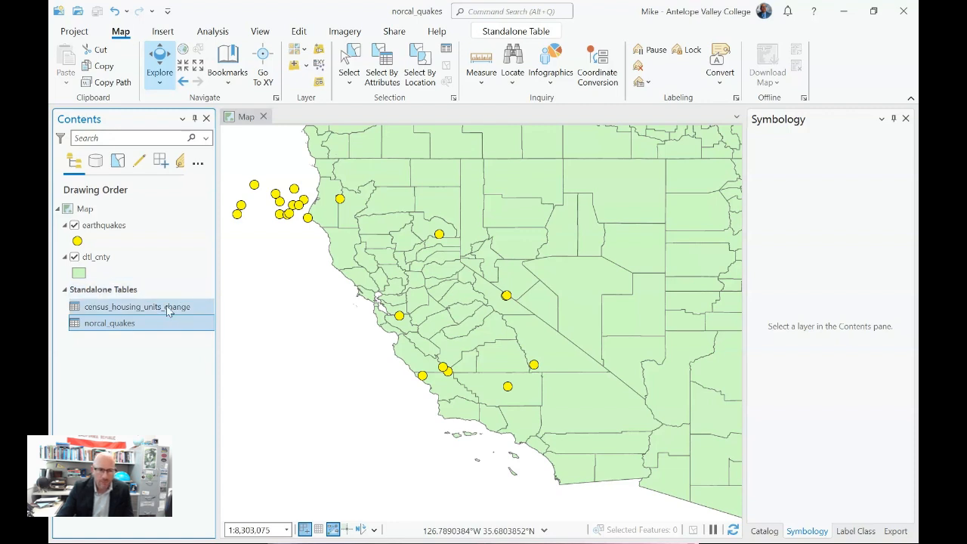